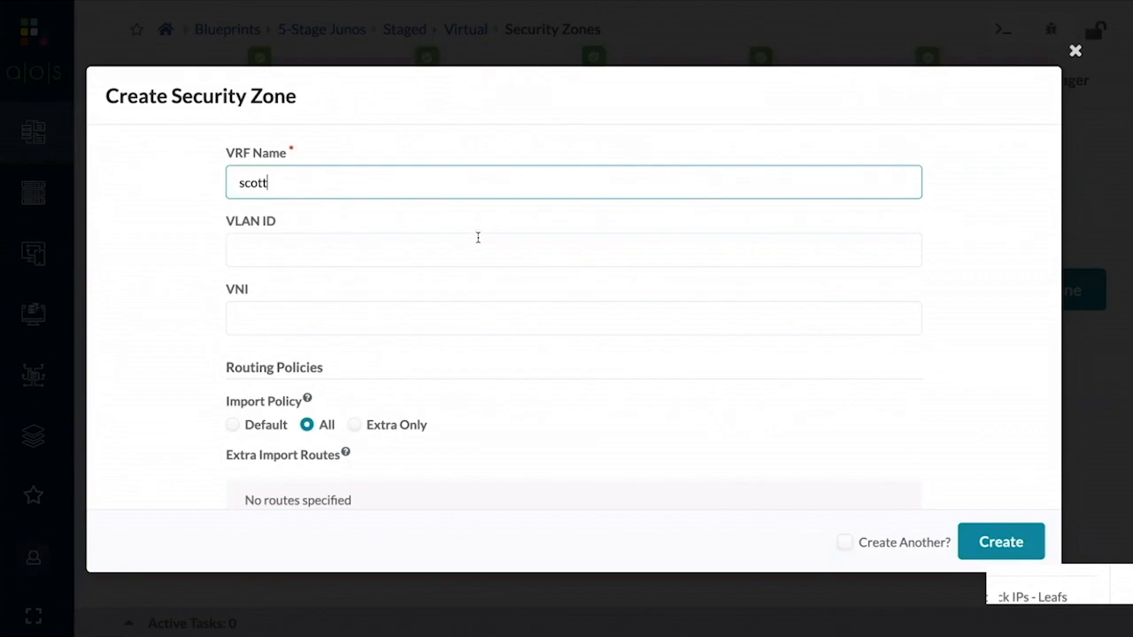
# Create the security zone with the VLAN ID and VNI left blank and the import policy kept at All.
pyautogui.scroll(-1, 486, 234)
pyautogui.scroll(1, 486, 233)
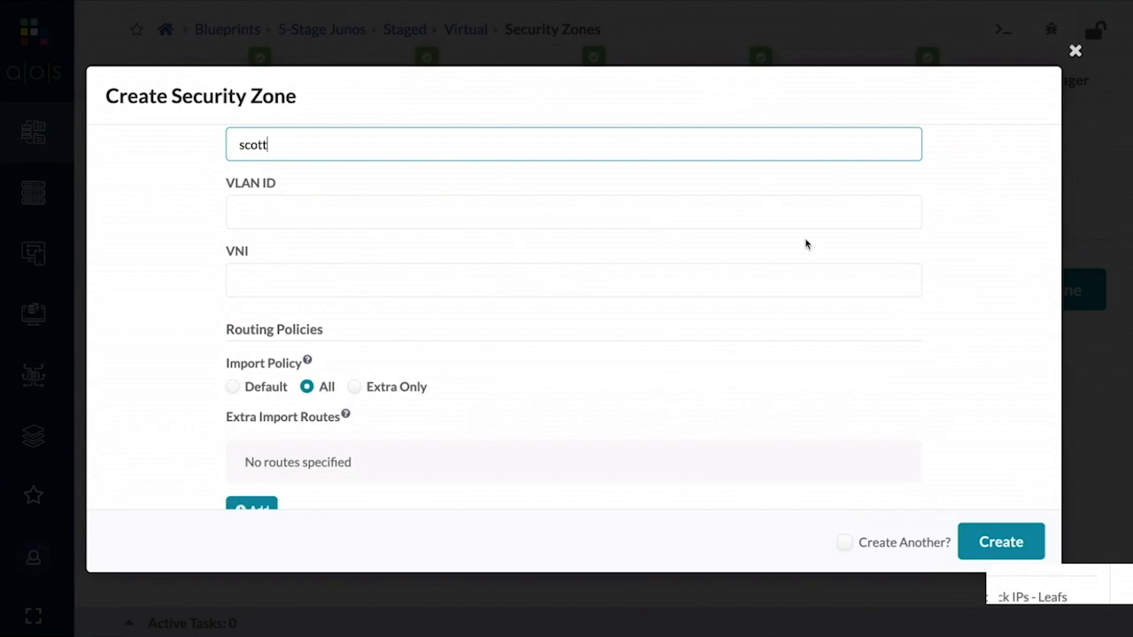
pyautogui.scroll(-1, 799, 267)
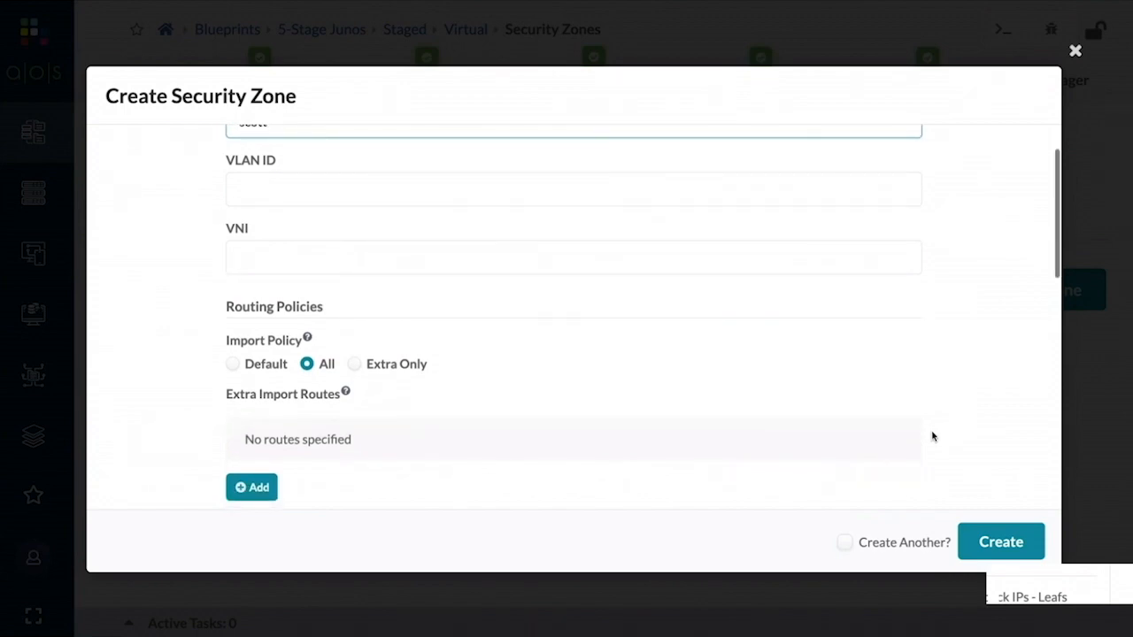
pyautogui.scroll(1, 756, 357)
pyautogui.scroll(1, 755, 357)
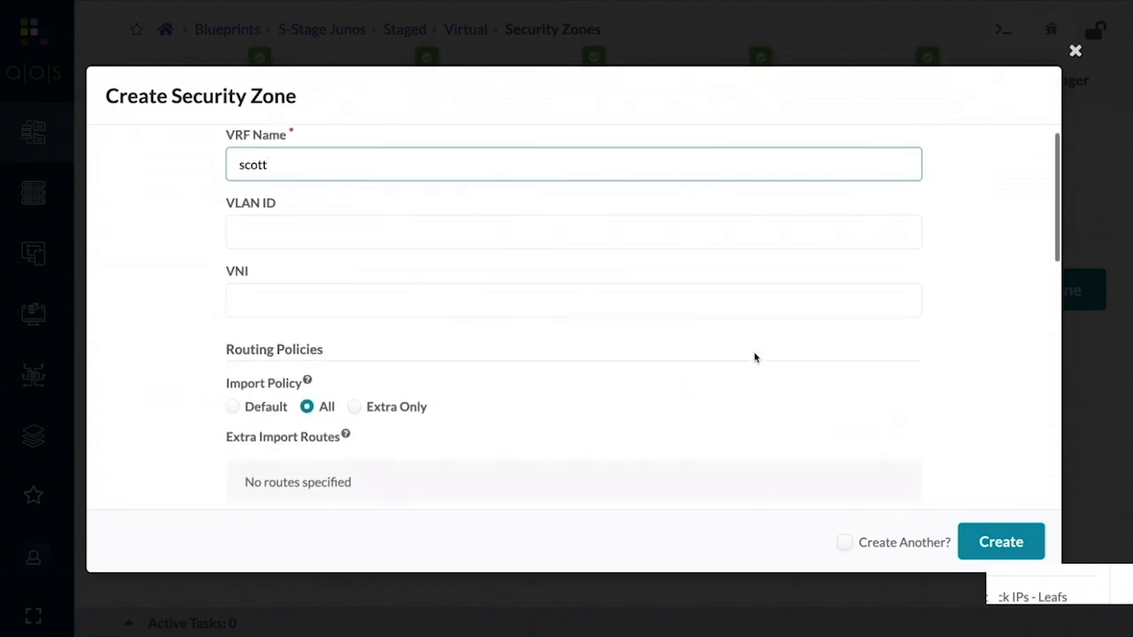
pyautogui.scroll(-3, 855, 445)
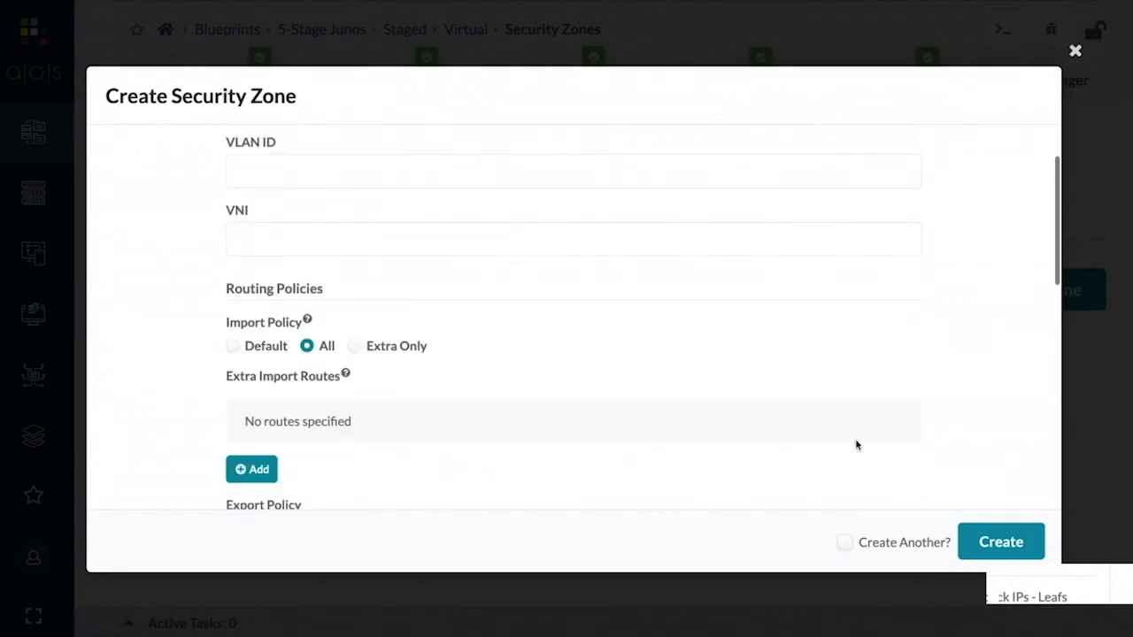
pyautogui.click(1000, 542)
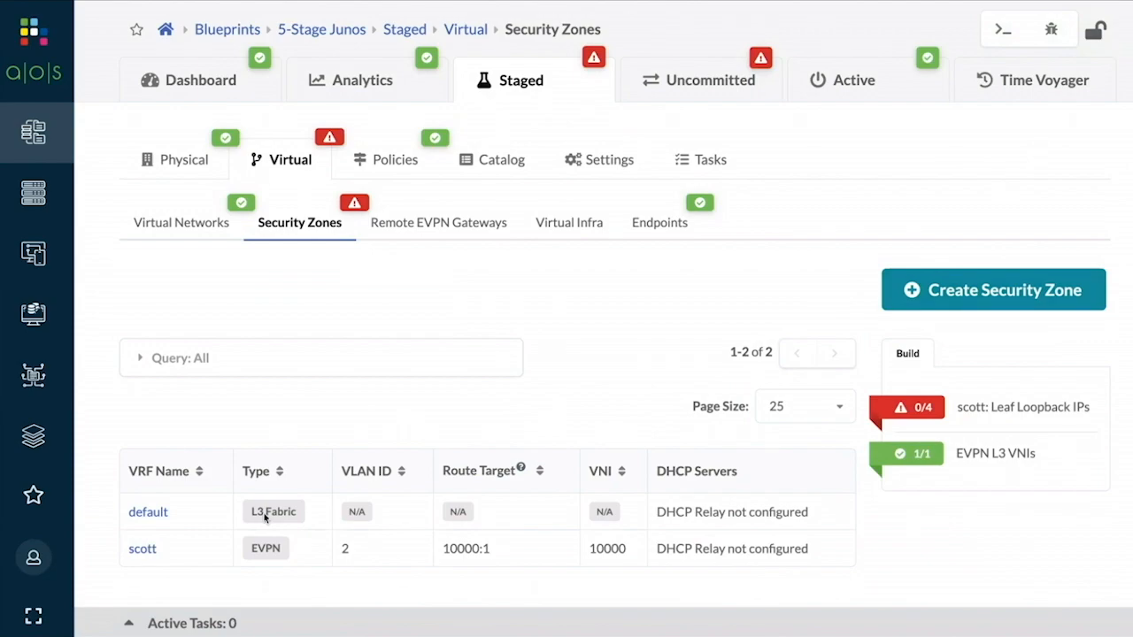
# Examine the new EVPN security zone's parameters and return to the list of security zones.
pyautogui.click(143, 550)
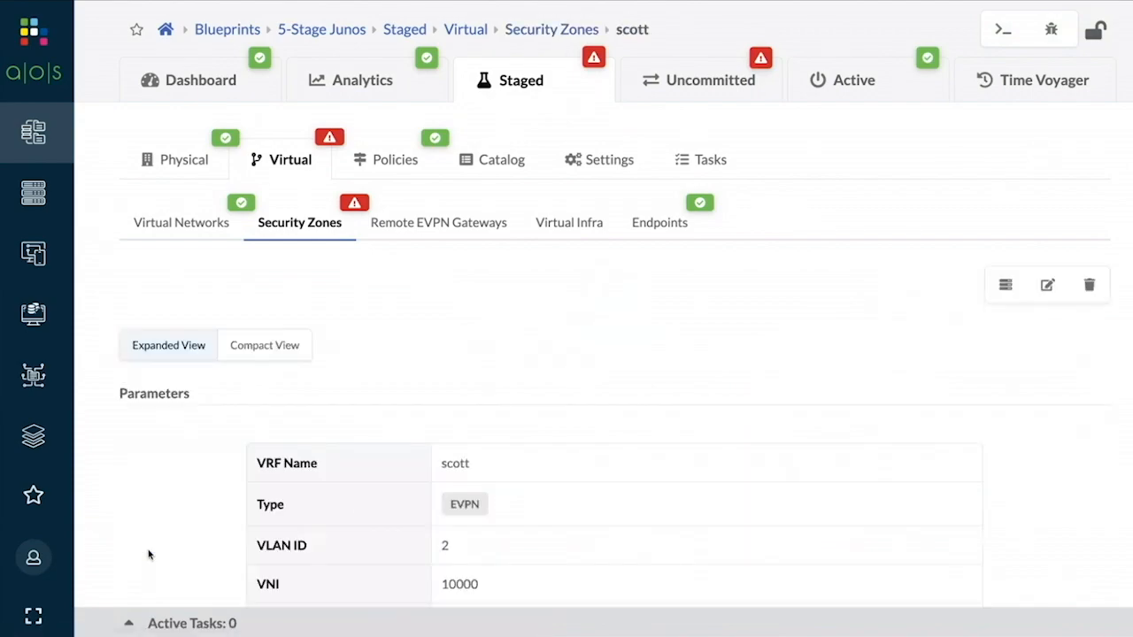
pyautogui.scroll(-3, 759, 570)
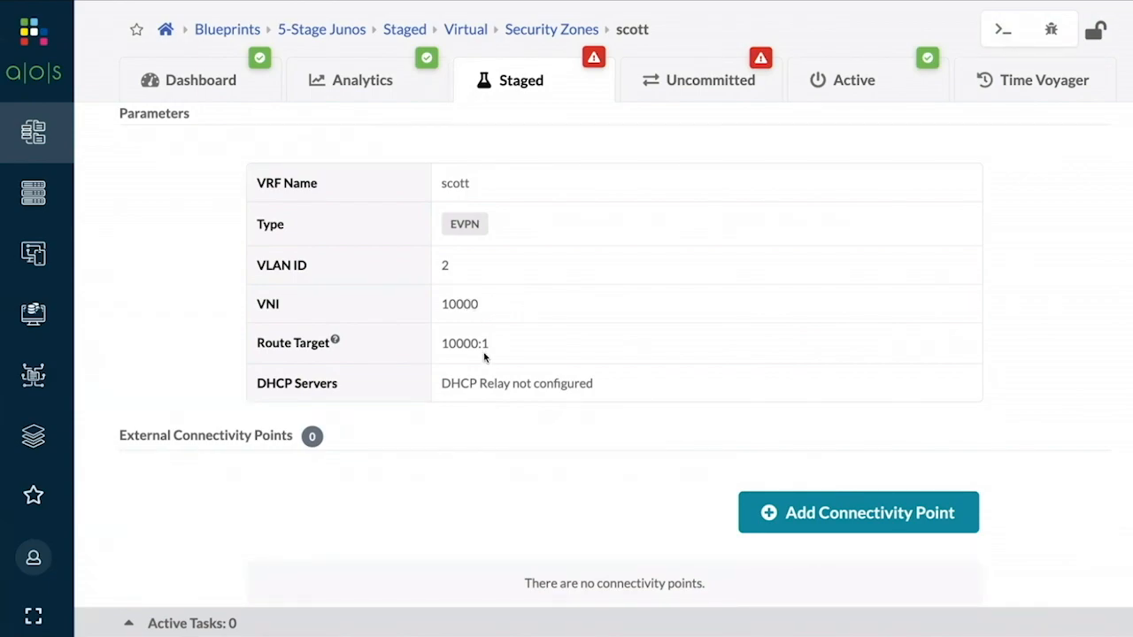
pyautogui.scroll(3, 484, 357)
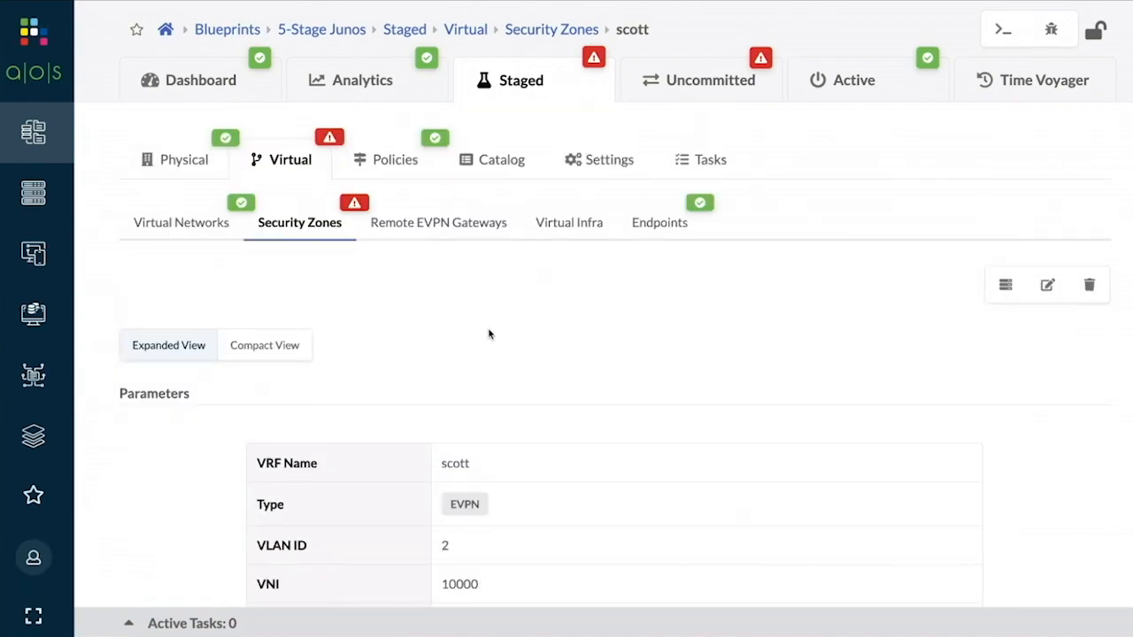
pyautogui.scroll(-1, 484, 374)
pyautogui.scroll(1, 484, 374)
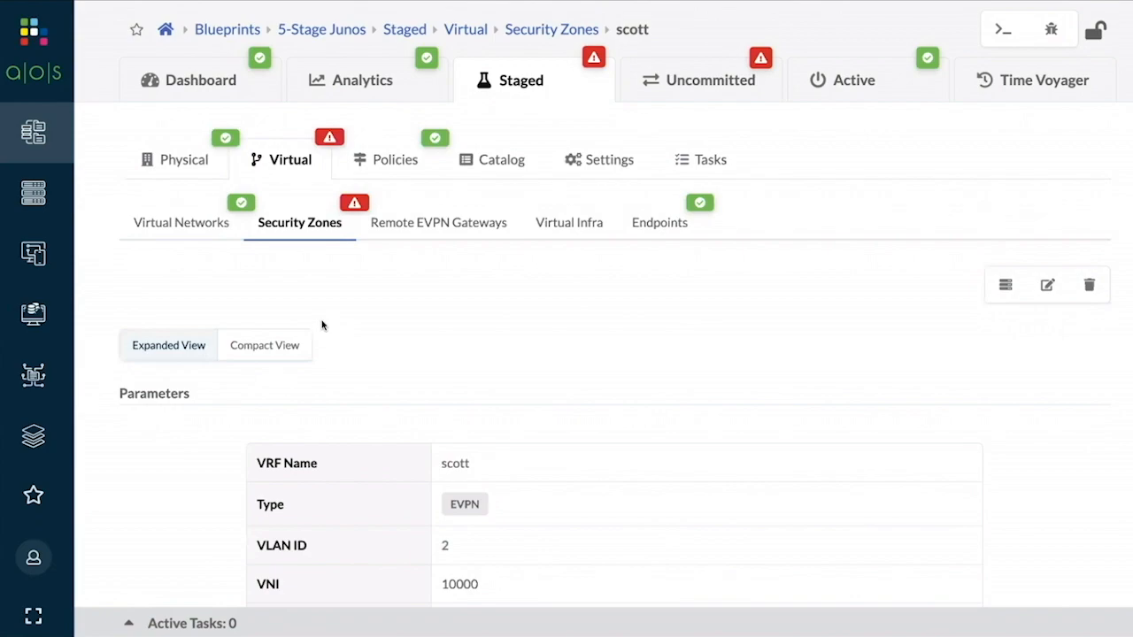
pyautogui.click(310, 231)
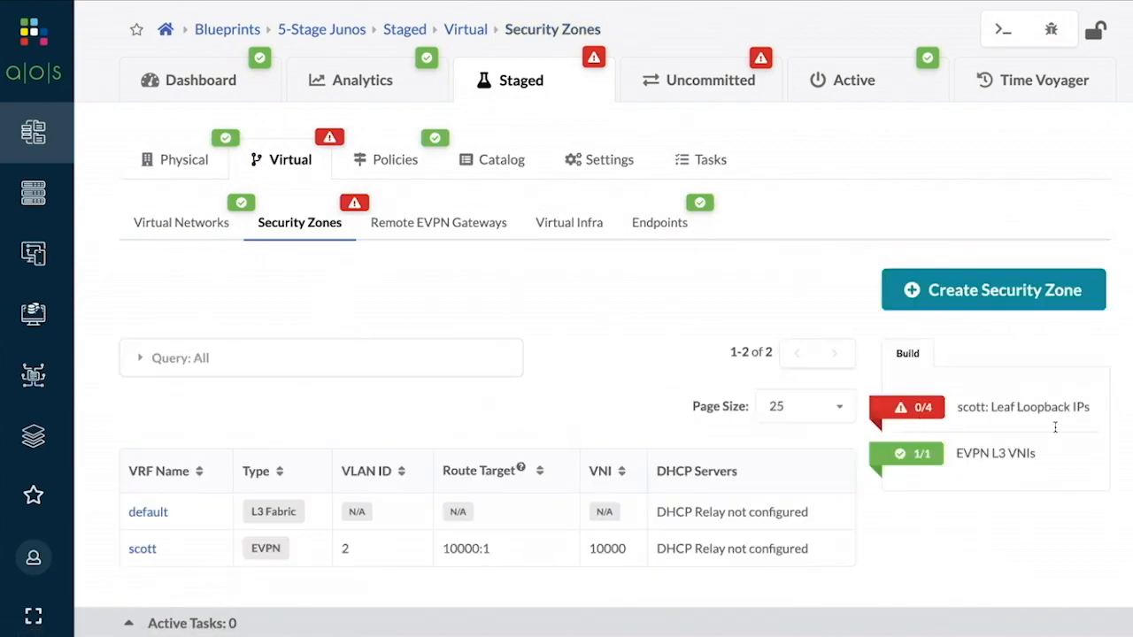
# Assign the Private-10.0.0.0/8 pool to the new security zone's Leaf Loopback IPs and save the assignment.
pyautogui.click(924, 416)
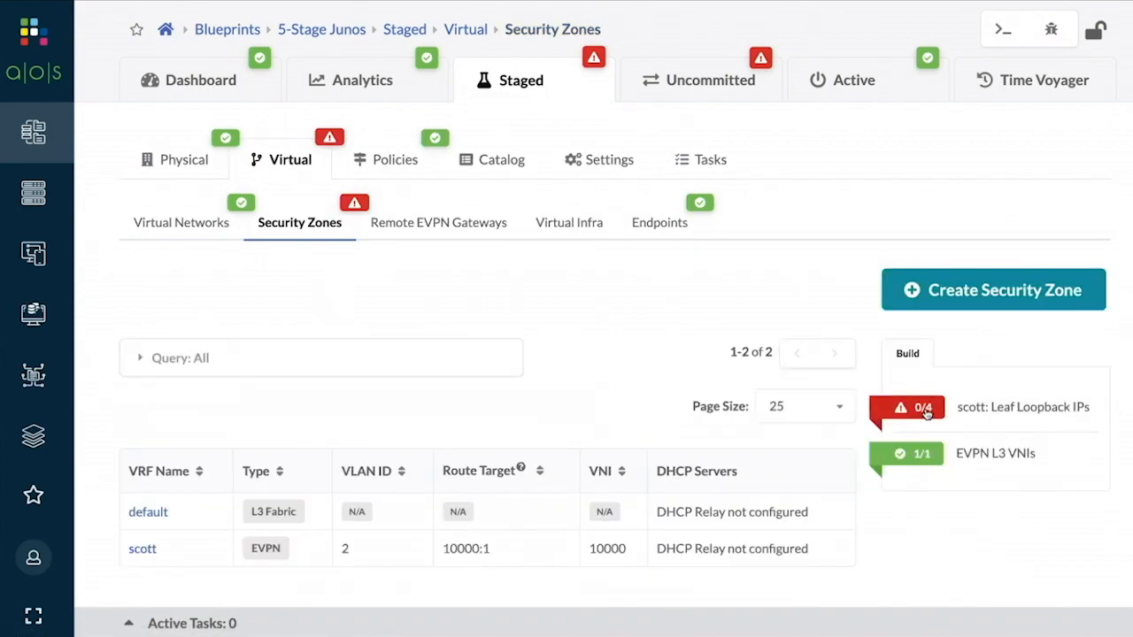
pyautogui.scroll(-1, 1022, 467)
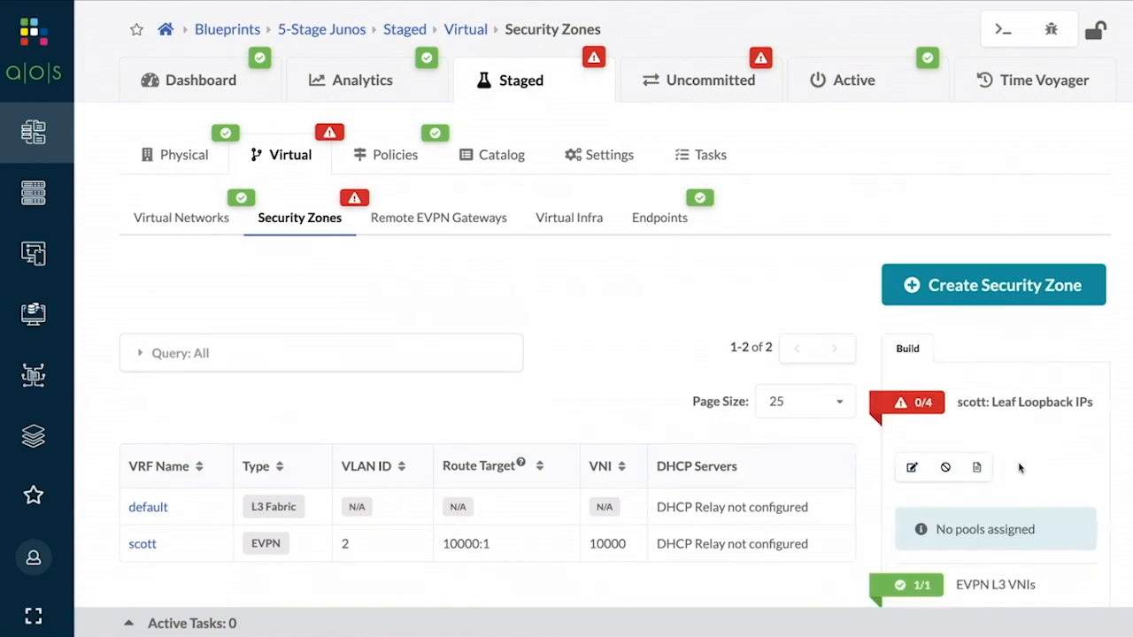
pyautogui.click(911, 460)
pyautogui.scroll(-3, 1007, 359)
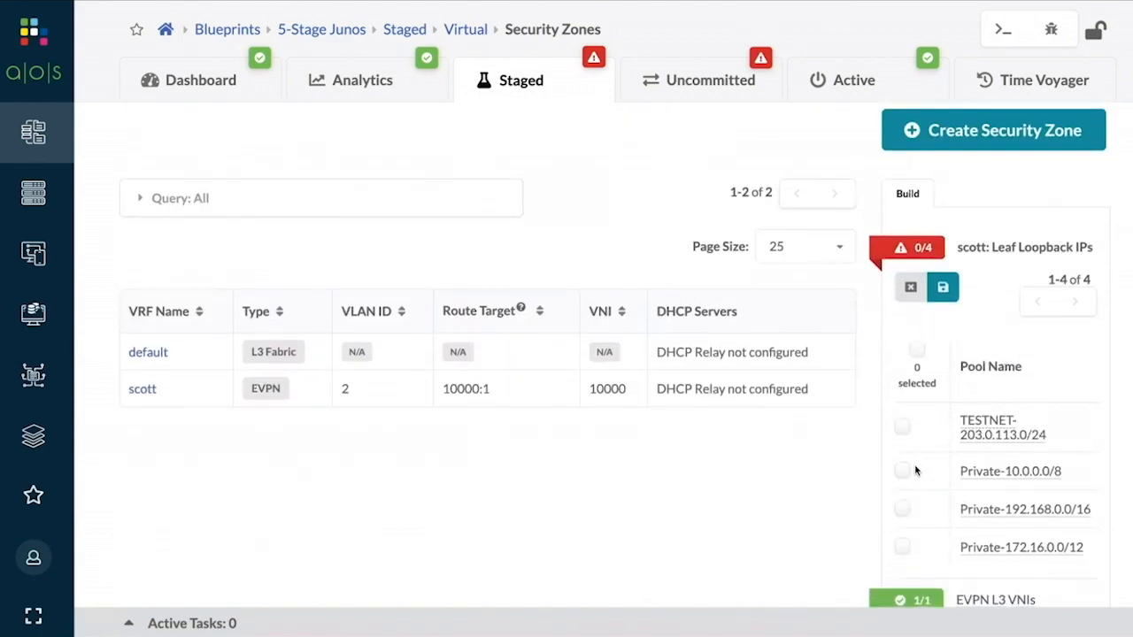
pyautogui.click(902, 471)
pyautogui.click(942, 294)
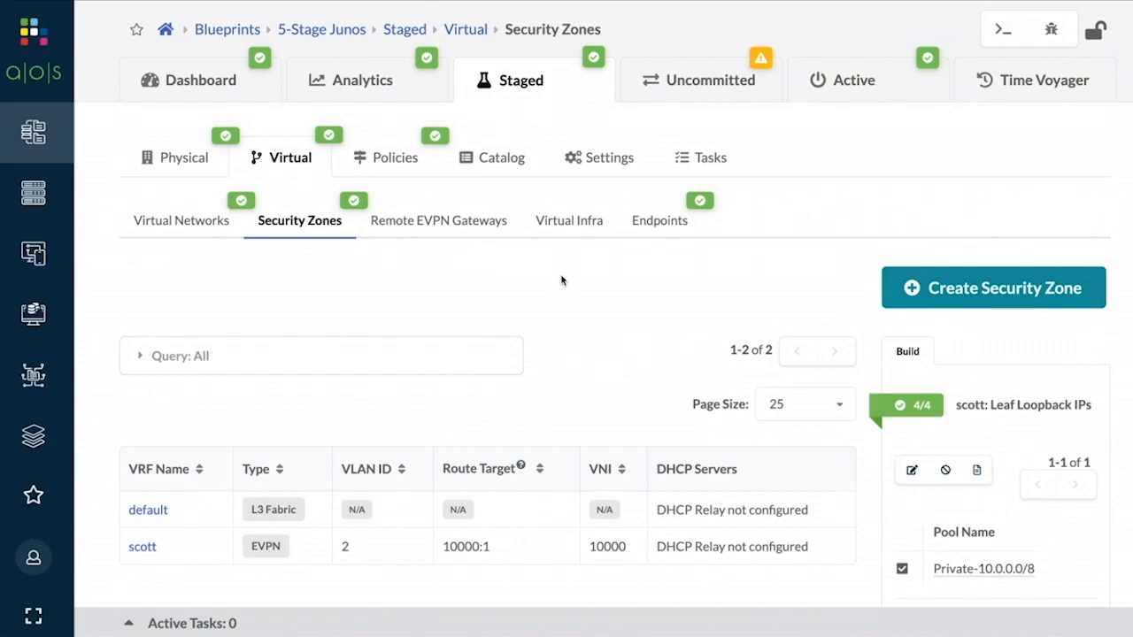
# Review the logical diff of the uncommitted changes and return to the staged virtual networks.
pyautogui.click(704, 82)
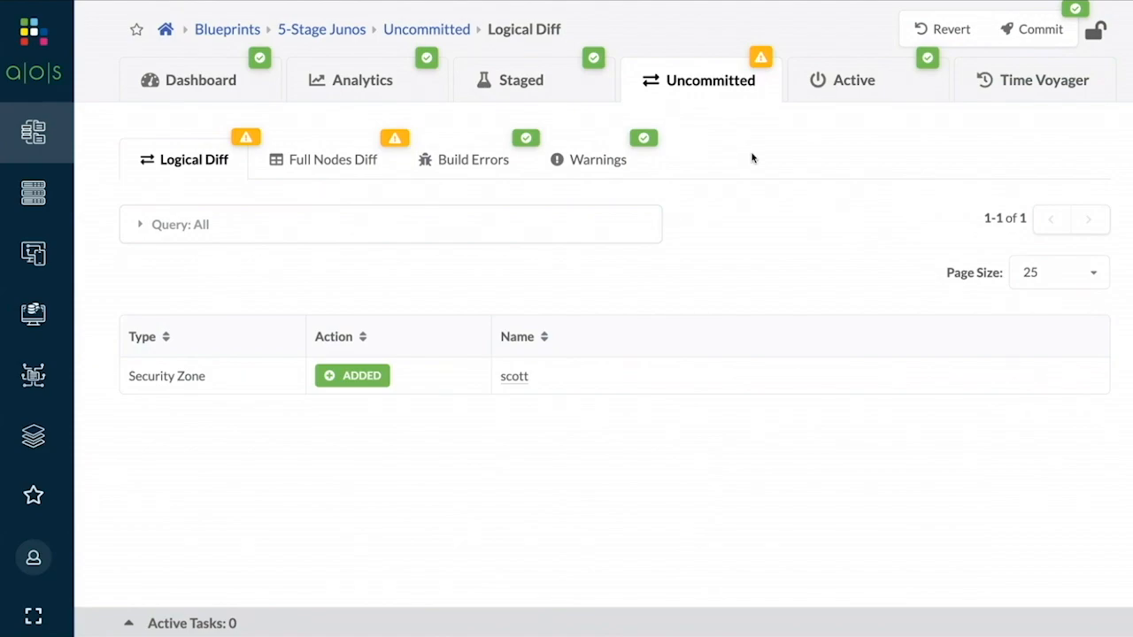
pyautogui.click(510, 84)
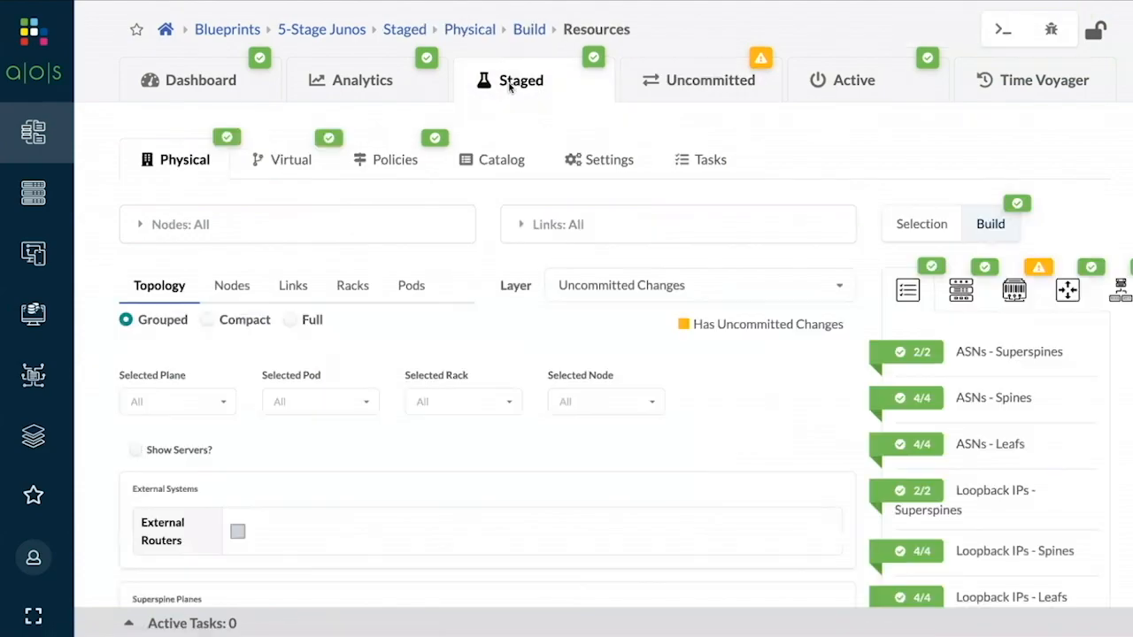
pyautogui.click(290, 165)
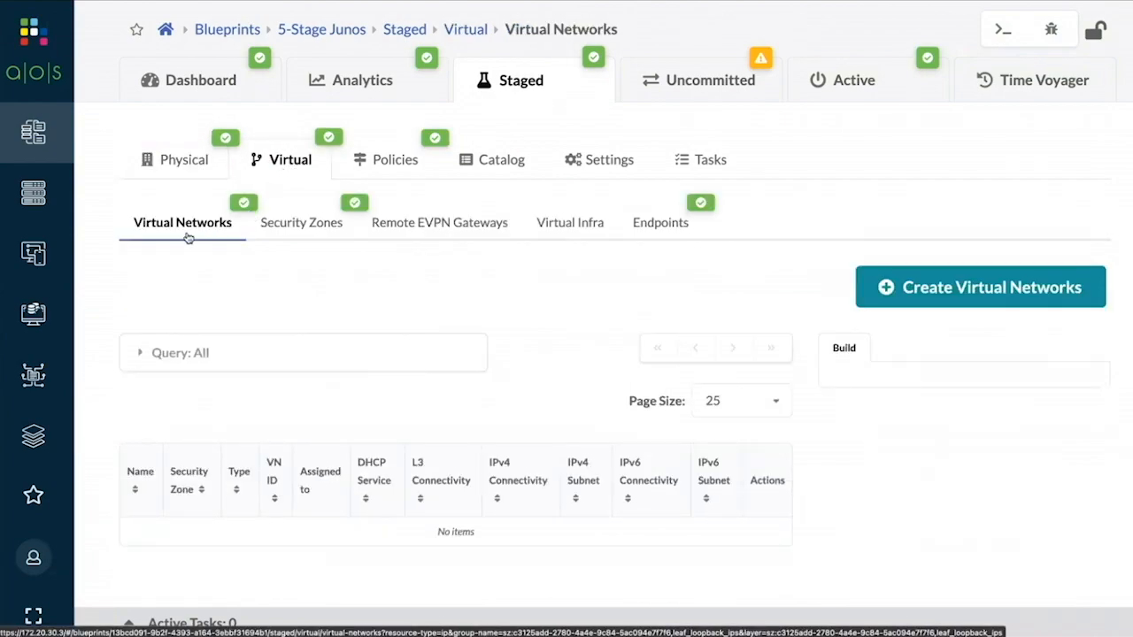
# Start a VXLAN virtual network with the same name as the new security zone and place it in that zone.
pyautogui.click(940, 293)
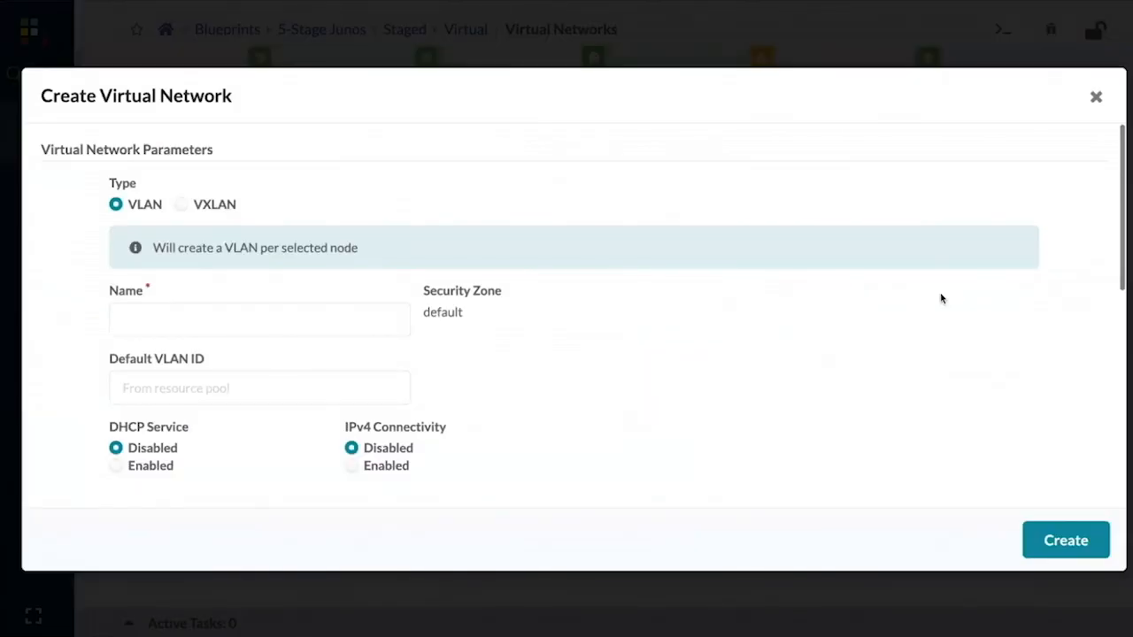
pyautogui.click(231, 324)
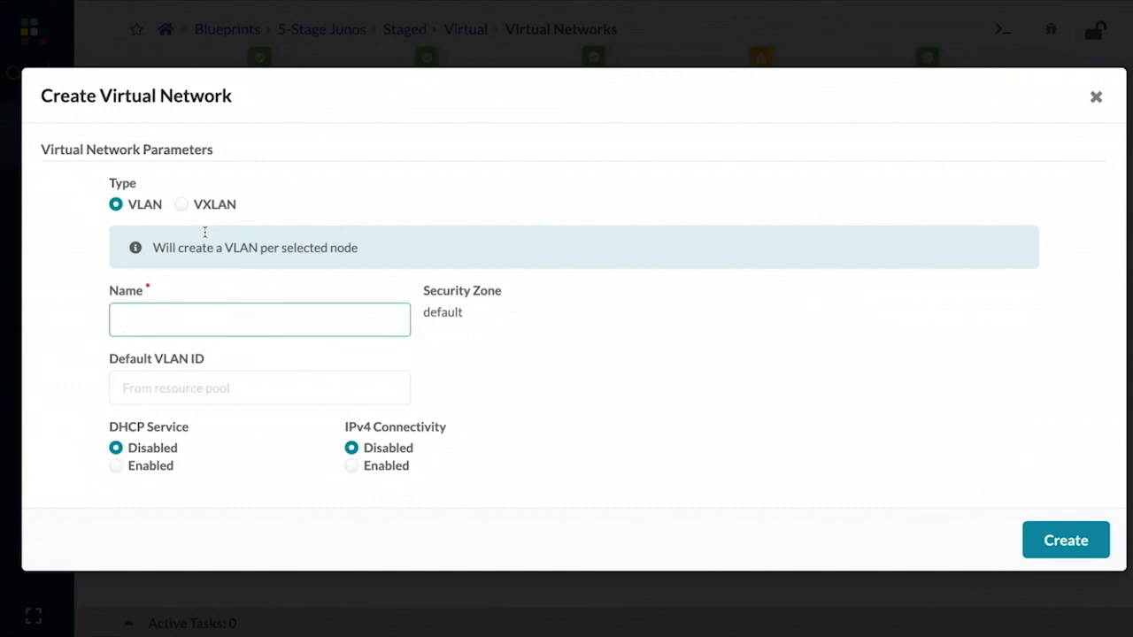
pyautogui.click(182, 205)
pyautogui.click(235, 321)
pyautogui.write('scott')
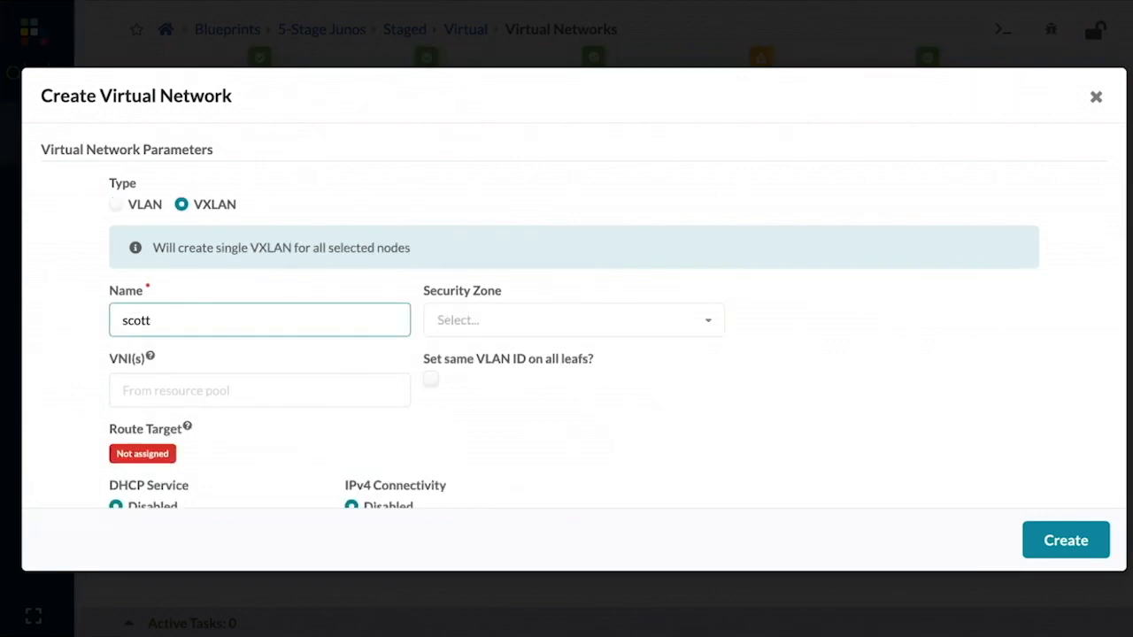
pyautogui.click(708, 326)
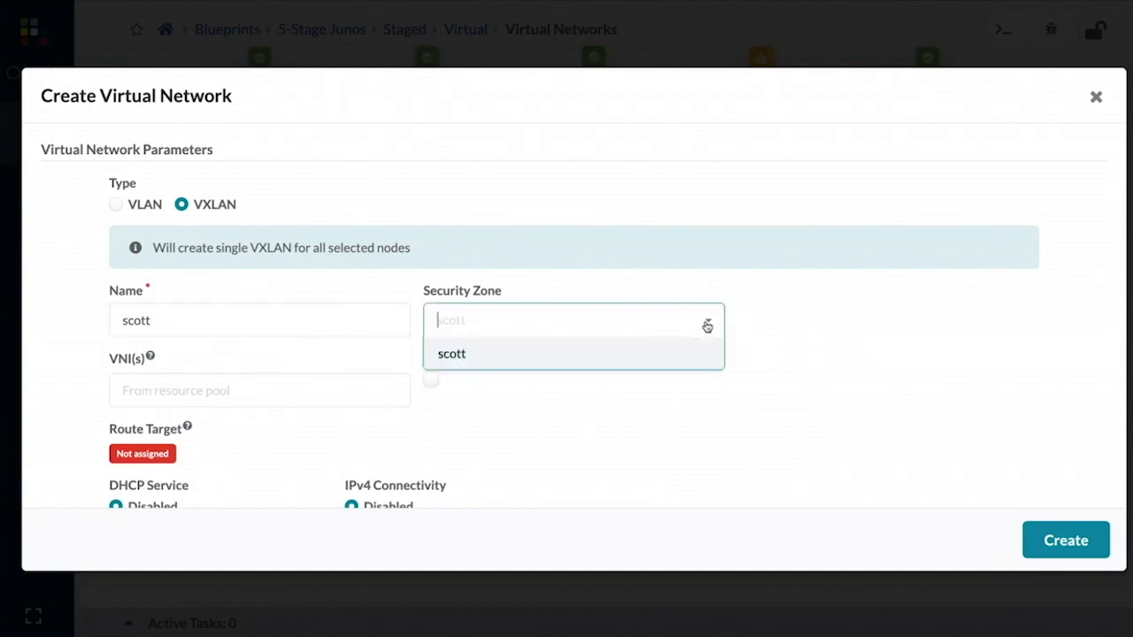
pyautogui.click(650, 361)
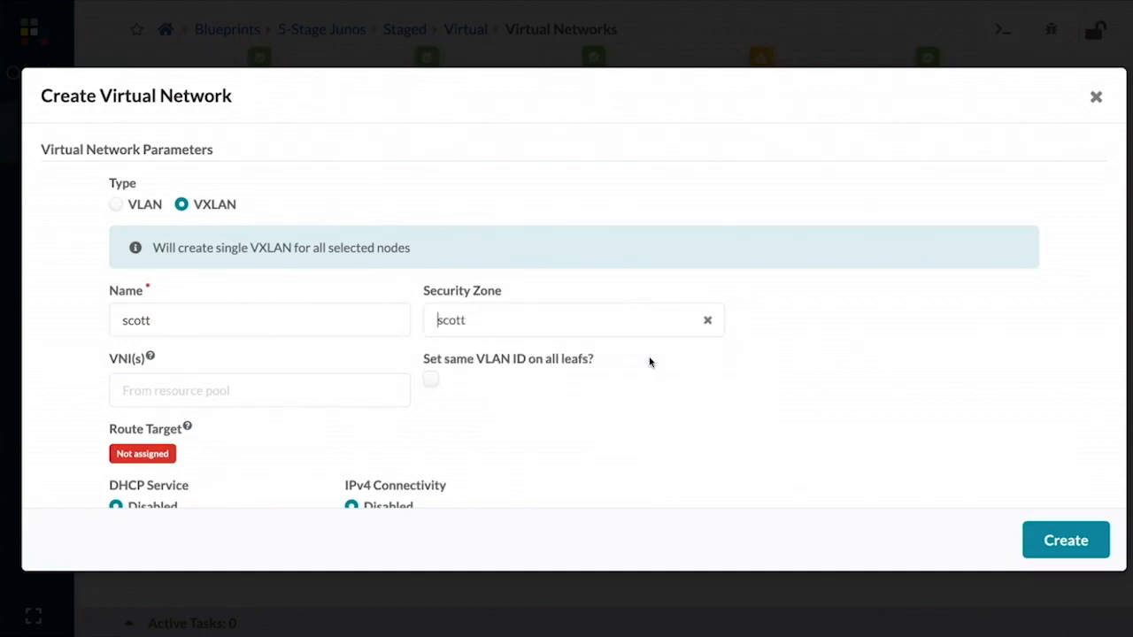
# Enable IPv4 connectivity for the virtual network with subnet 192.168.1.0/24 and virtual gateway 192.168.1.1.
pyautogui.scroll(-2, 716, 433)
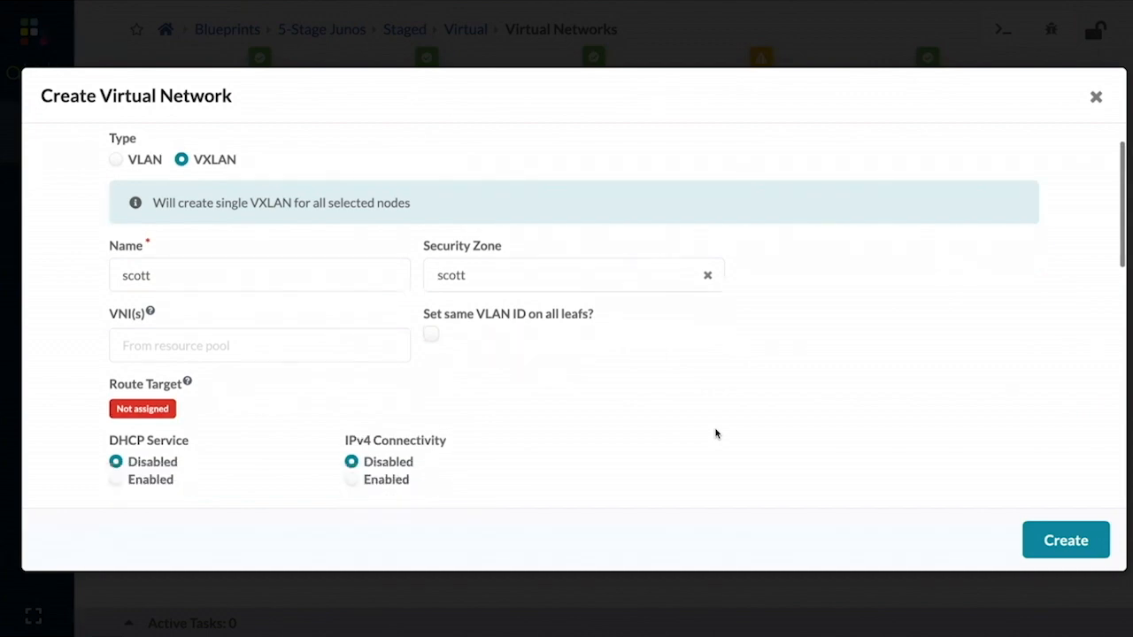
pyautogui.scroll(-1, 729, 372)
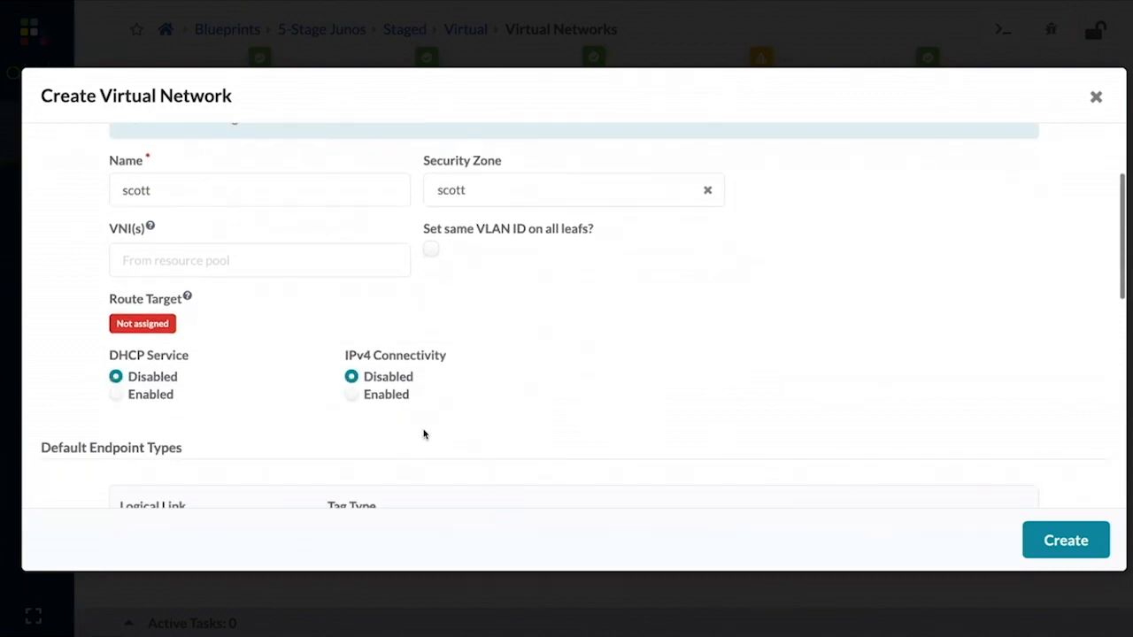
pyautogui.click(352, 396)
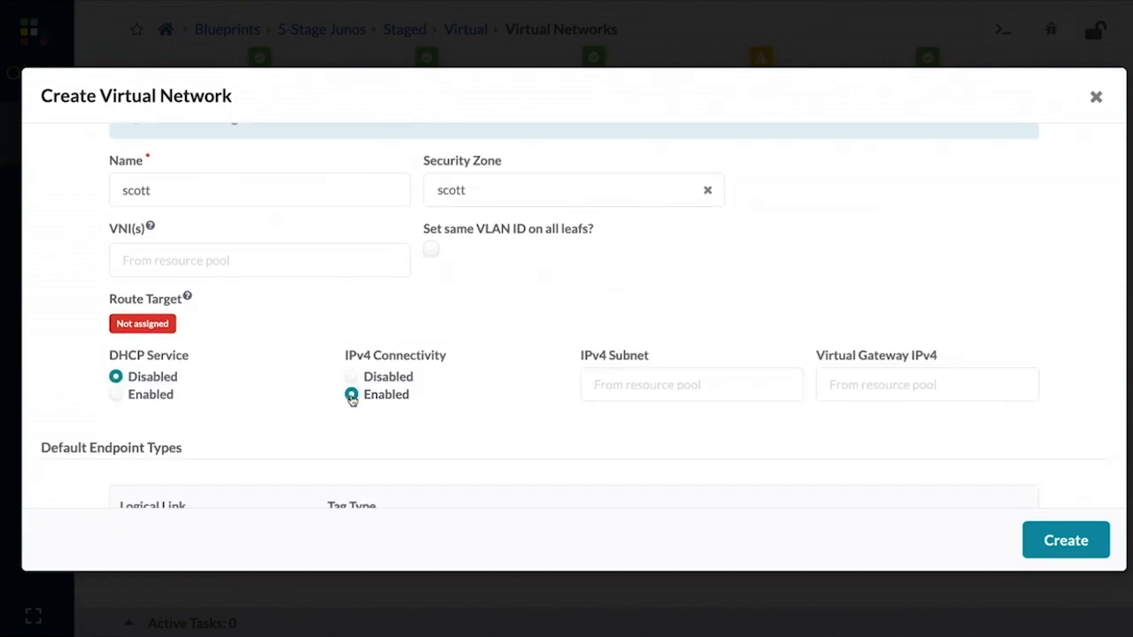
pyautogui.click(646, 388)
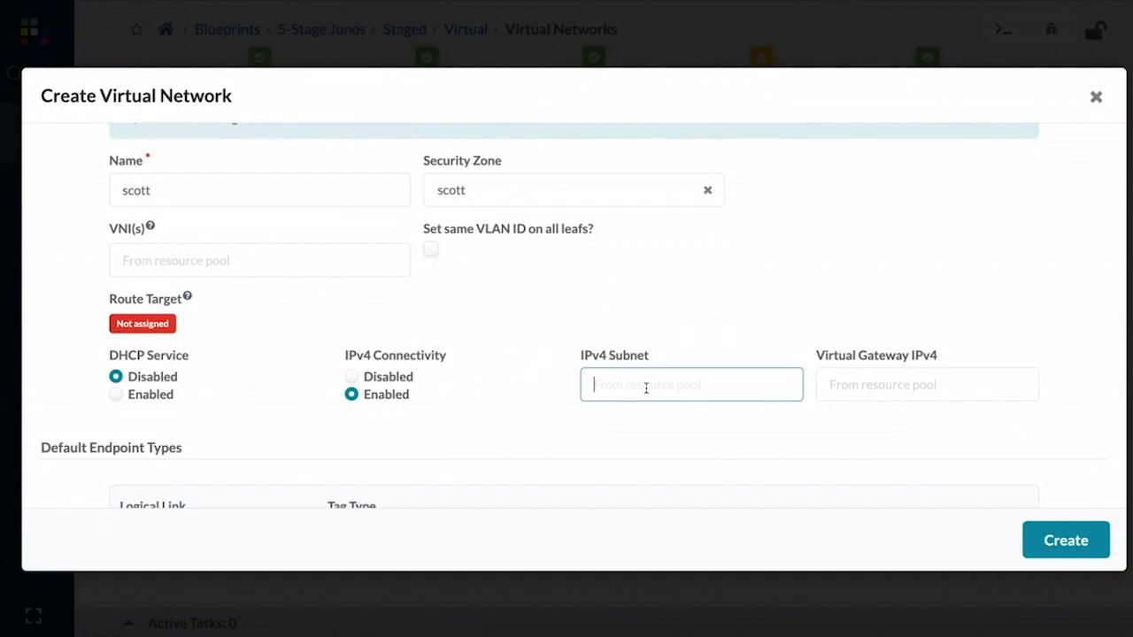
pyautogui.write('192.168.1.0/24')
pyautogui.click(907, 384)
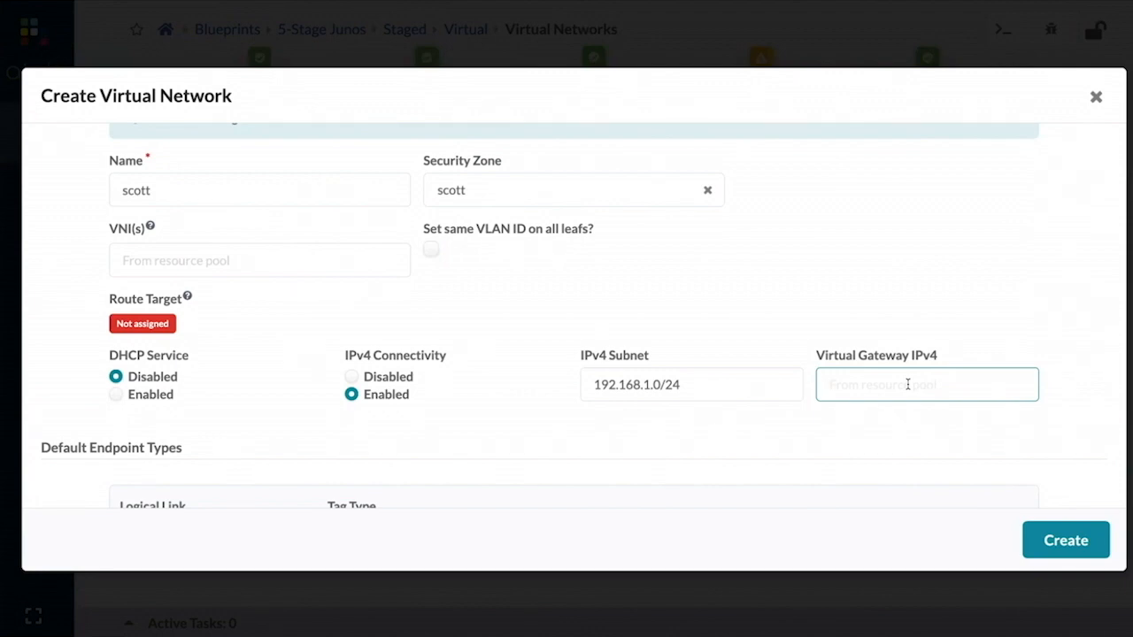
pyautogui.write('192.168.1.1')
# Assign the virtual network to the pod1 and pod2 leaf pairs and create it.
pyautogui.scroll(-5, 584, 309)
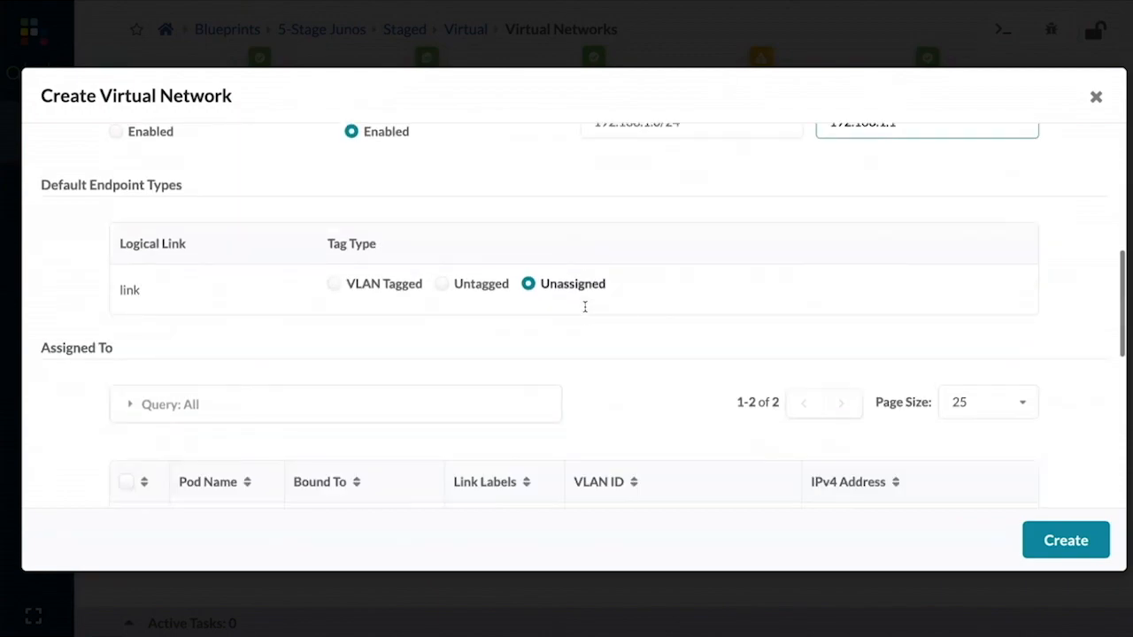
pyautogui.scroll(-2, 61, 304)
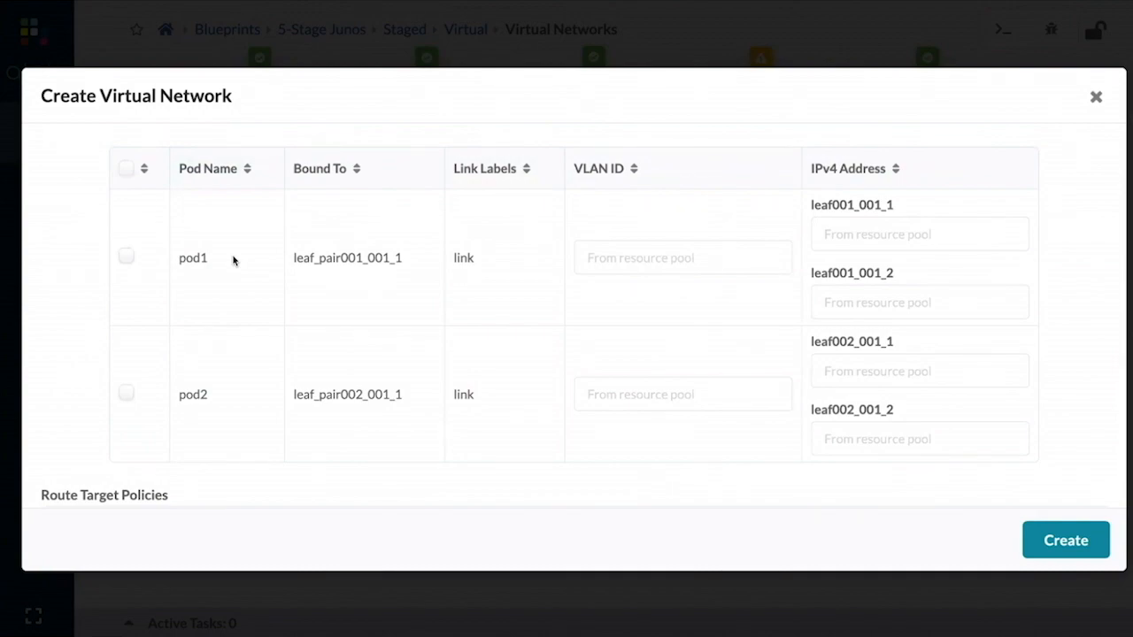
pyautogui.click(128, 257)
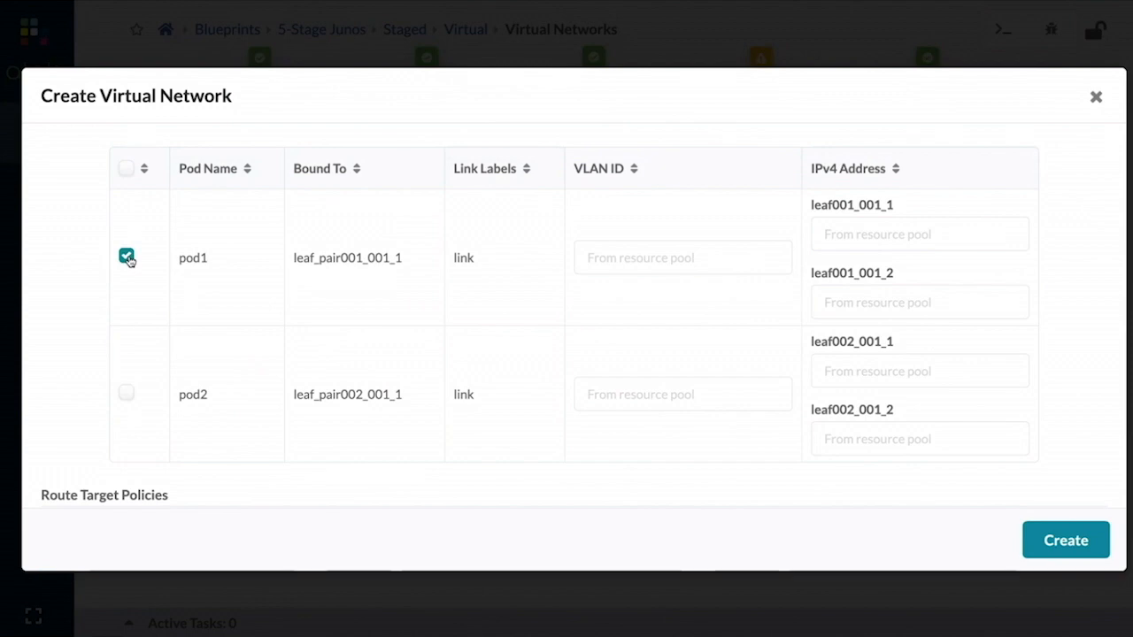
pyautogui.click(127, 395)
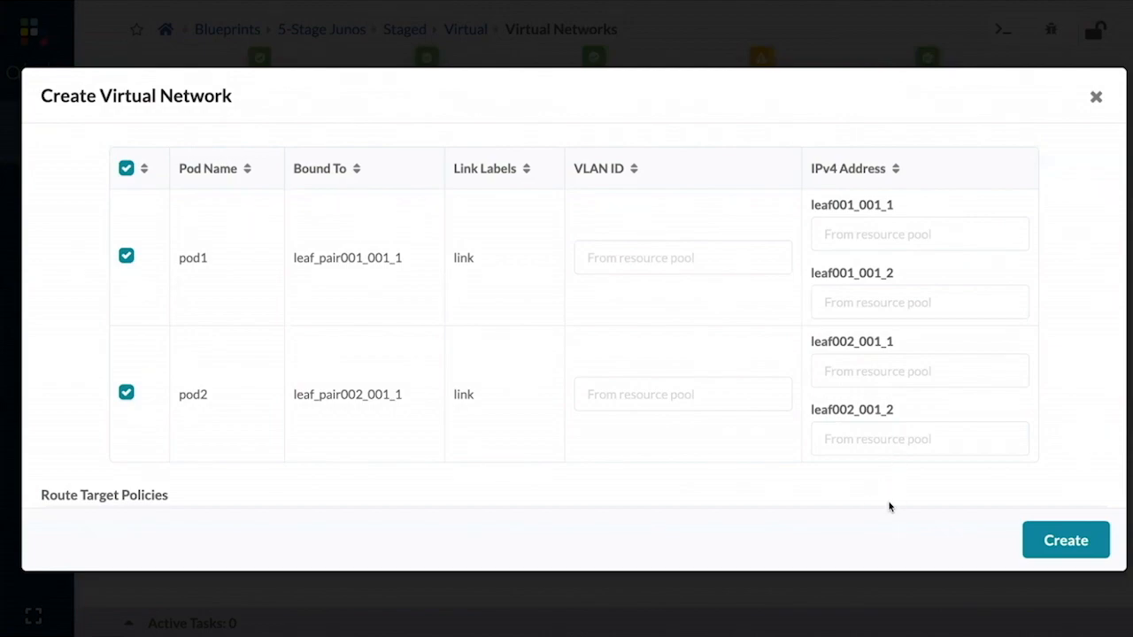
pyautogui.click(1074, 537)
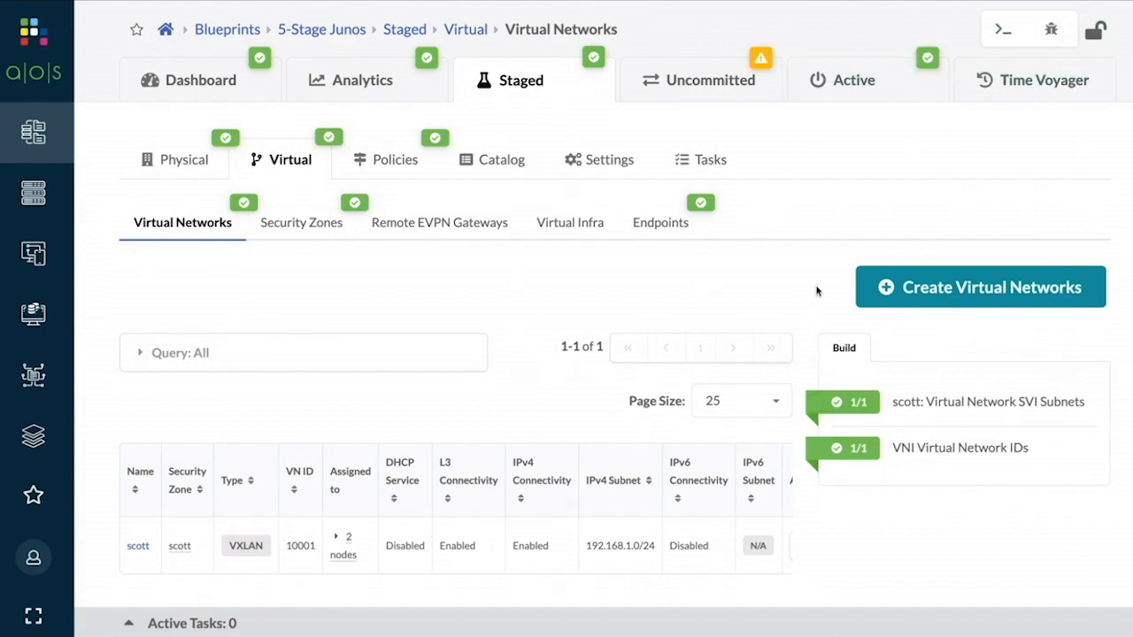
# Commit the uncommitted security zone and virtual network to the active blueprint, entering the security zone's name as the revision description.
pyautogui.click(700, 81)
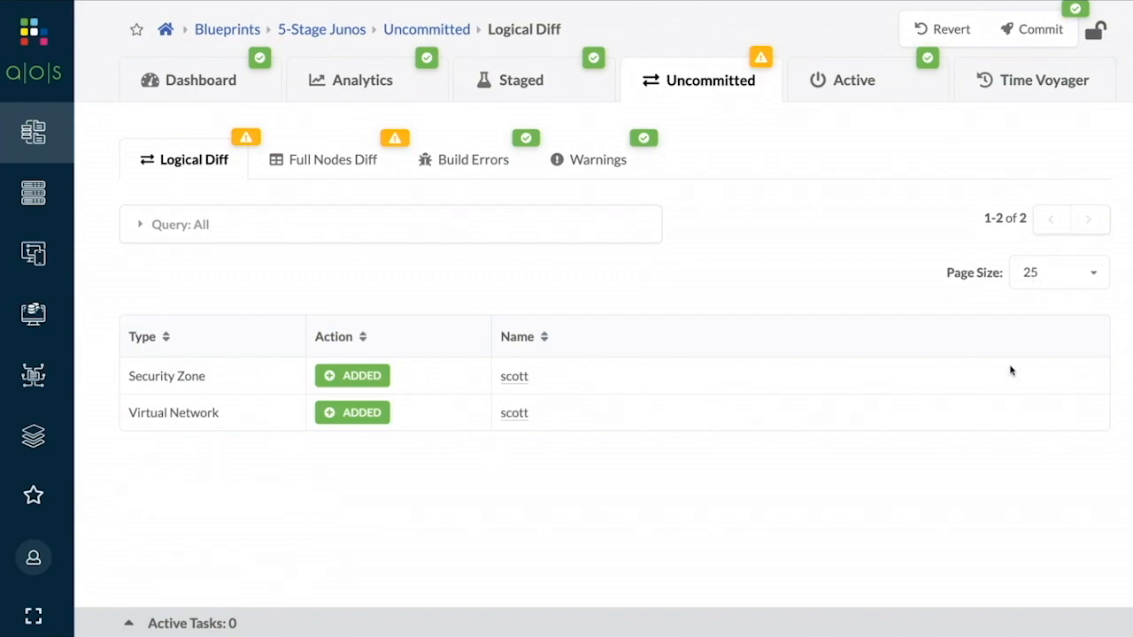
pyautogui.click(1036, 28)
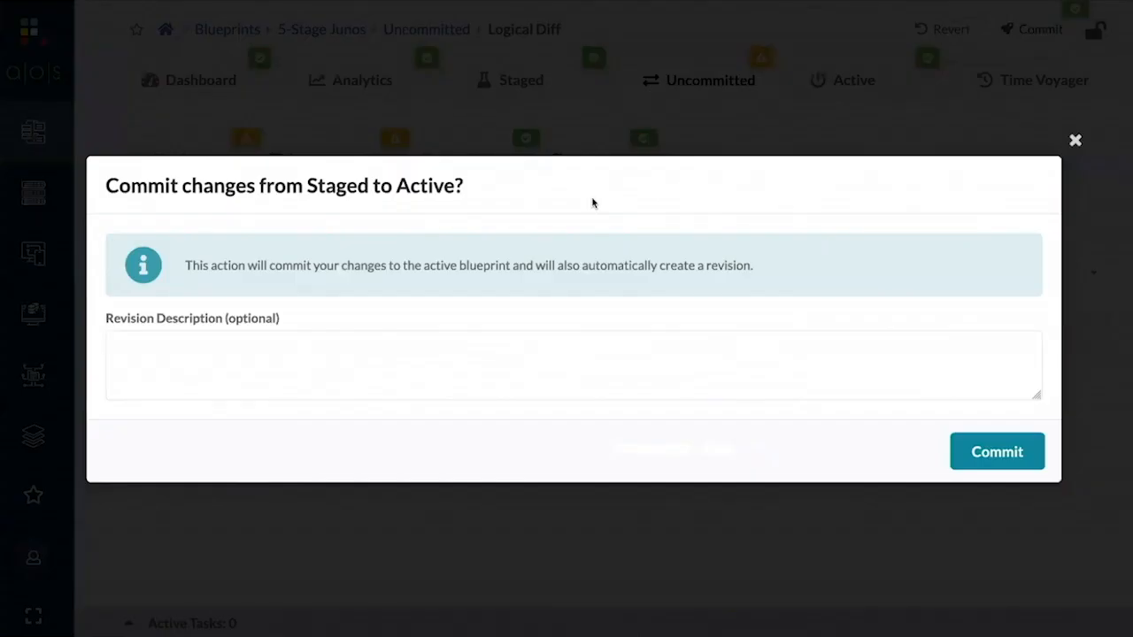
pyautogui.click(395, 372)
pyautogui.write('scott')
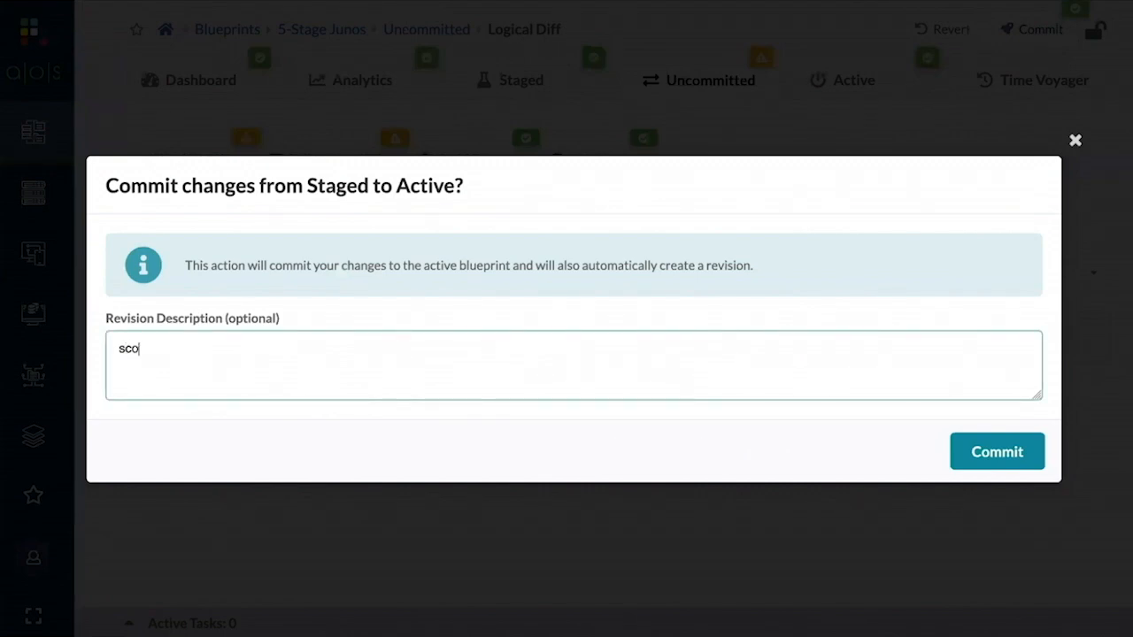
pyautogui.click(974, 453)
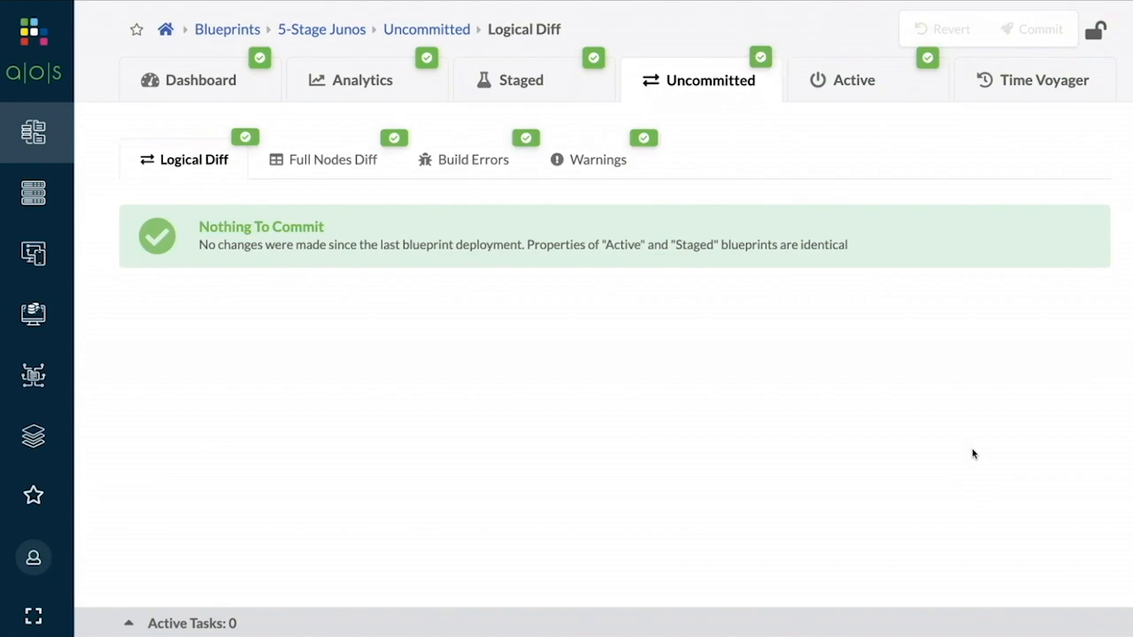
# Examine the active physical topology in full view with the Anomalies: Cabling layer.
pyautogui.click(530, 81)
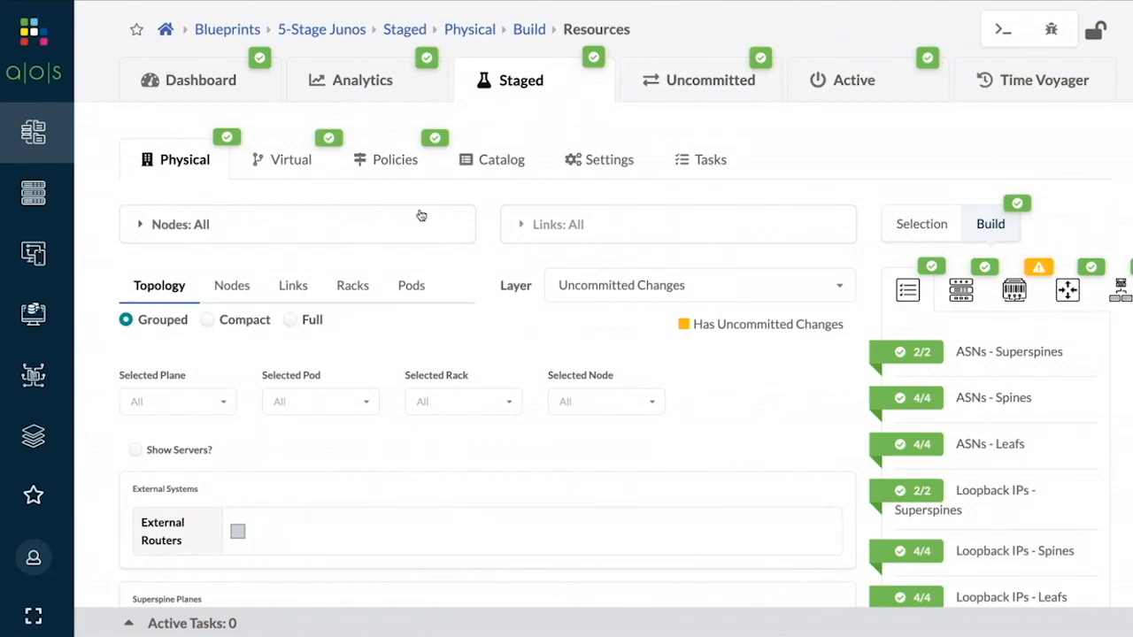
pyautogui.click(855, 85)
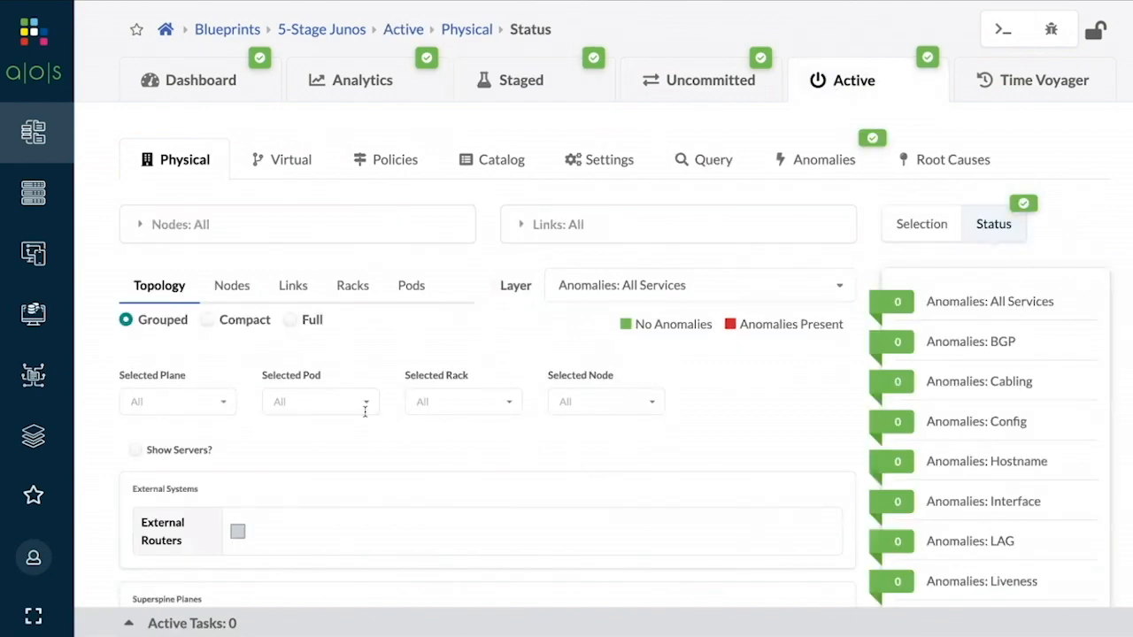
pyautogui.click(289, 320)
pyautogui.scroll(-3, 635, 263)
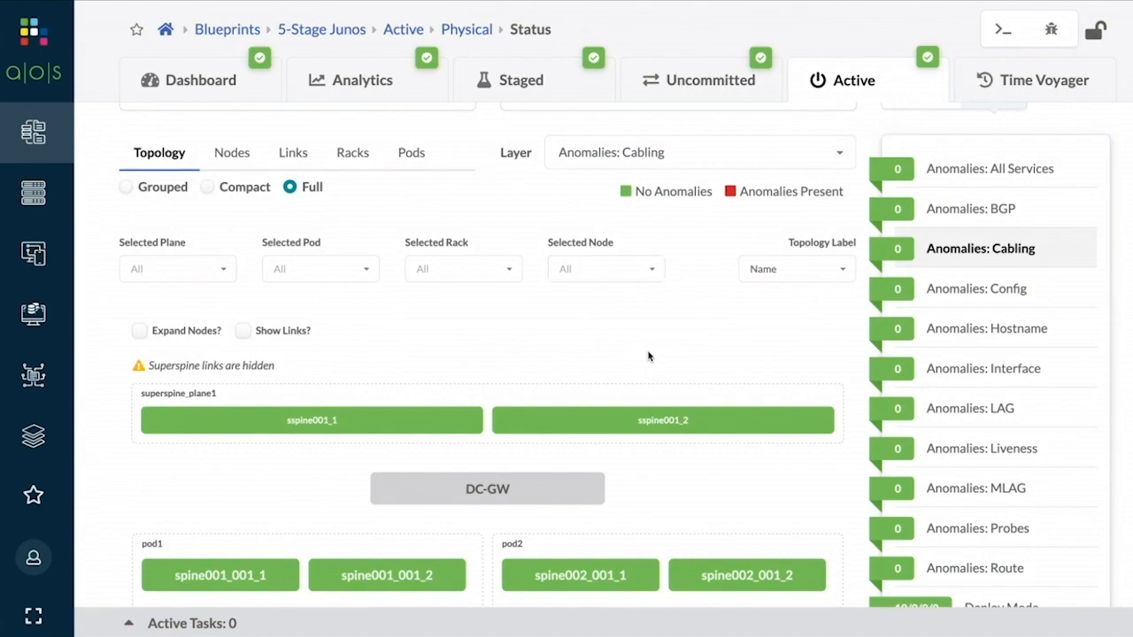
pyautogui.scroll(-3, 650, 357)
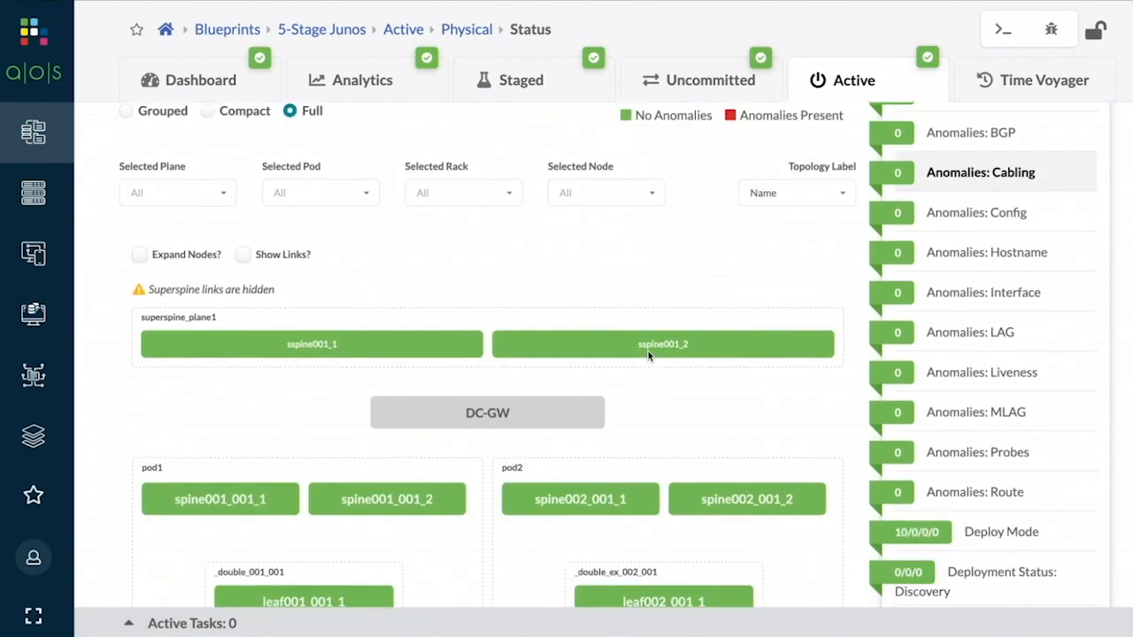
pyautogui.scroll(5, 650, 356)
# Review the blueprint dashboard's deployment status counts and anomaly gauges.
pyautogui.click(199, 81)
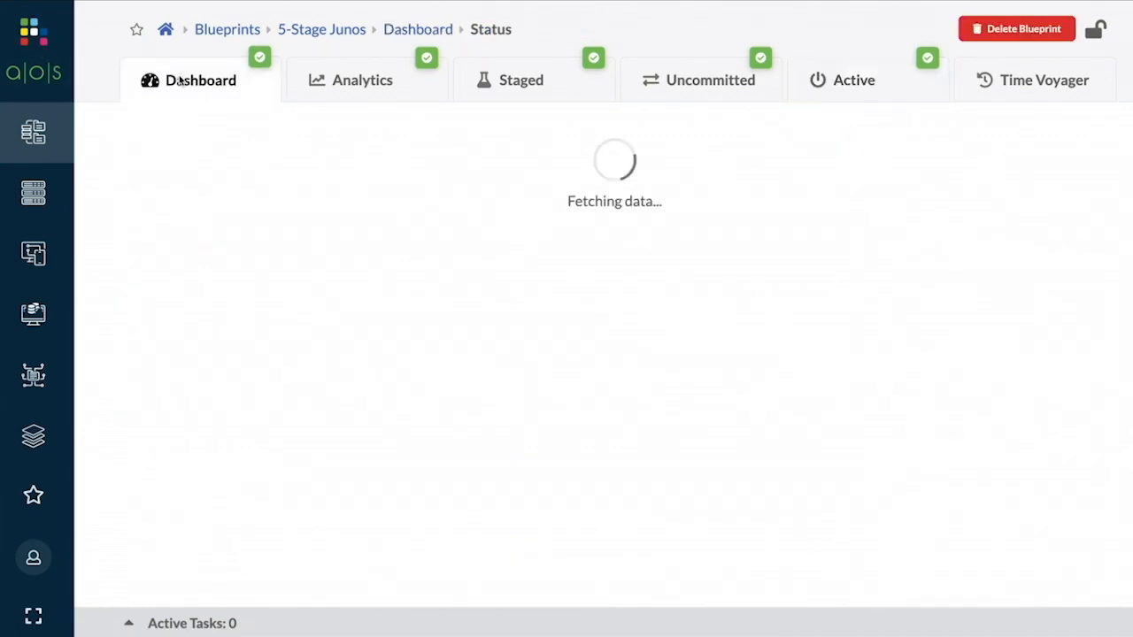
pyautogui.scroll(-5, 488, 387)
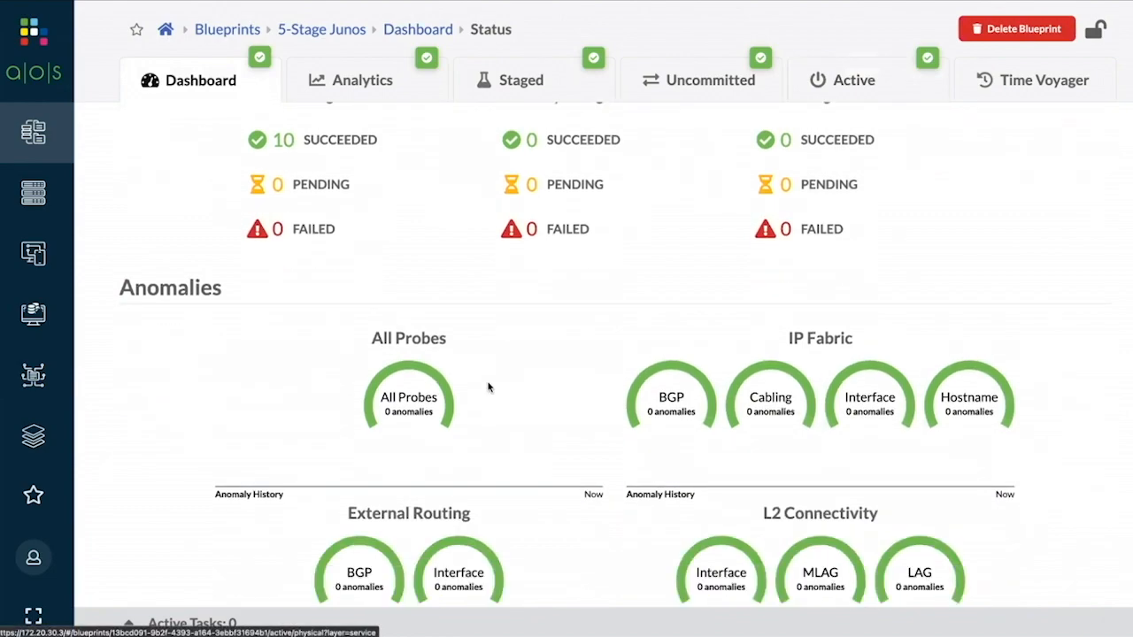
pyautogui.scroll(-5, 488, 387)
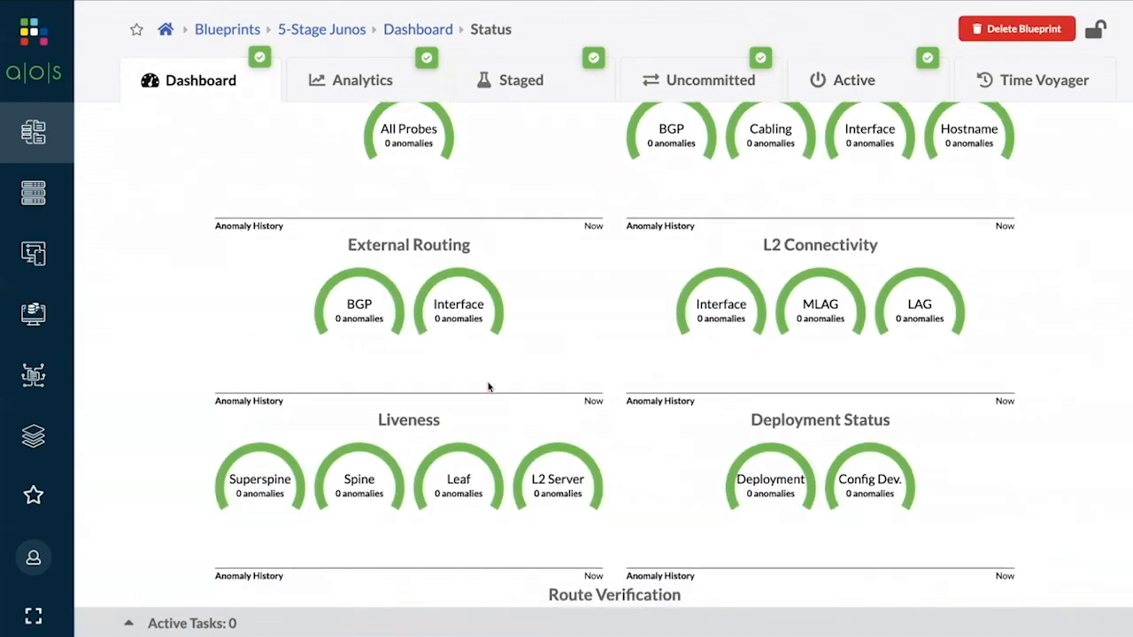
pyautogui.scroll(6, 488, 387)
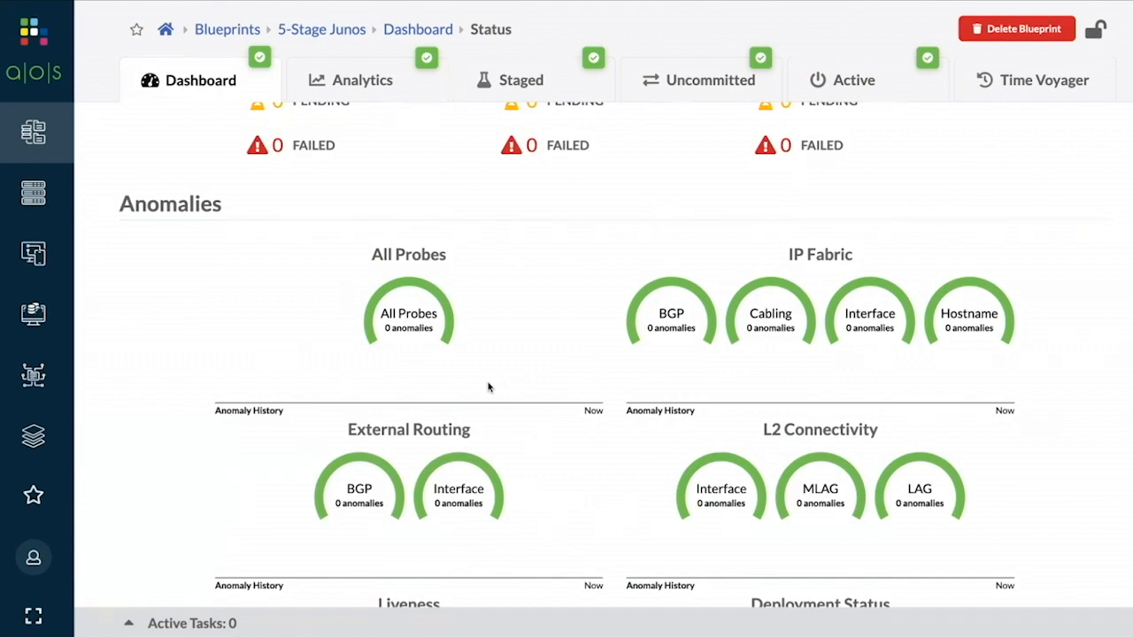
# Switch to the leaf001-001-1 terminal, list the available routing tables, and highlight the new zone's tables and bgp.evpn.0.
pyautogui.press('super+Tab')
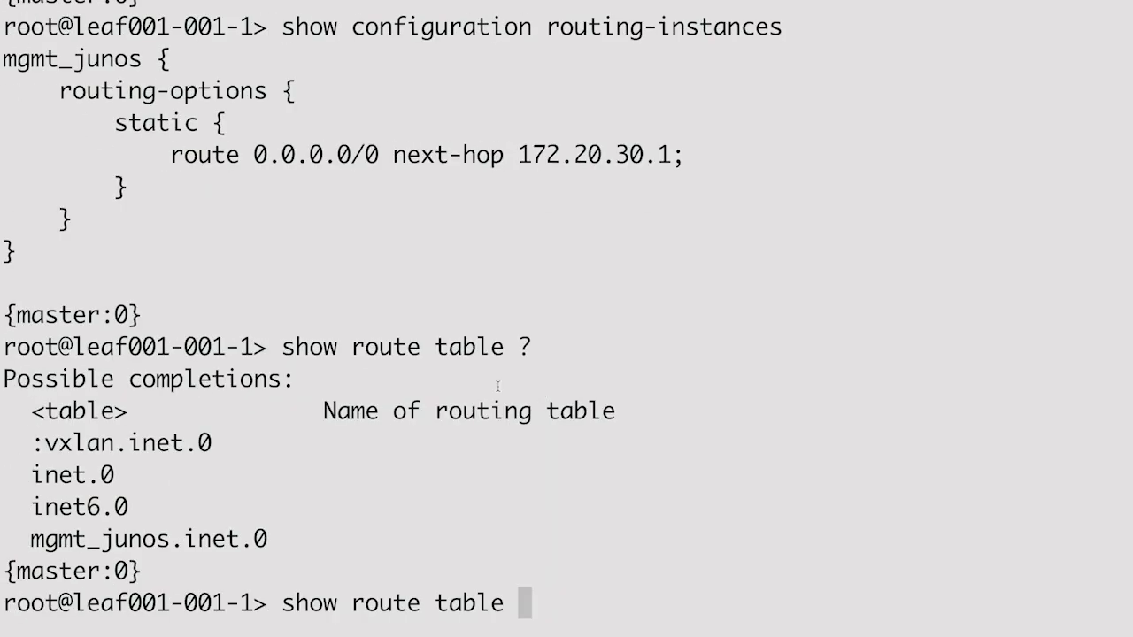
pyautogui.write('?')
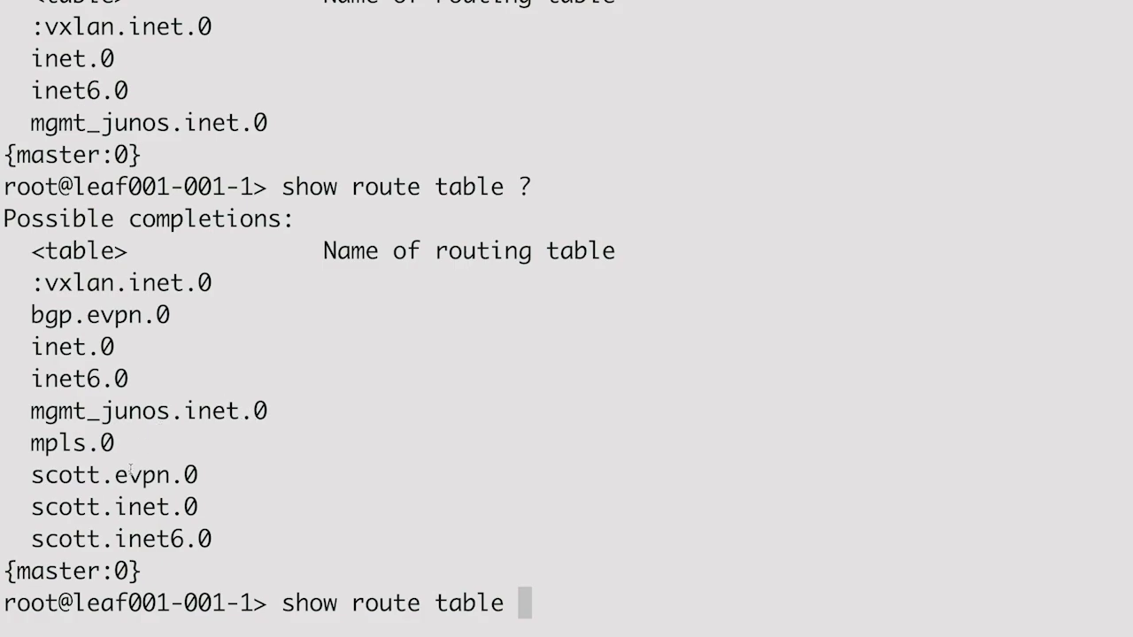
pyautogui.moveTo(32, 475); pyautogui.dragTo(195, 507)
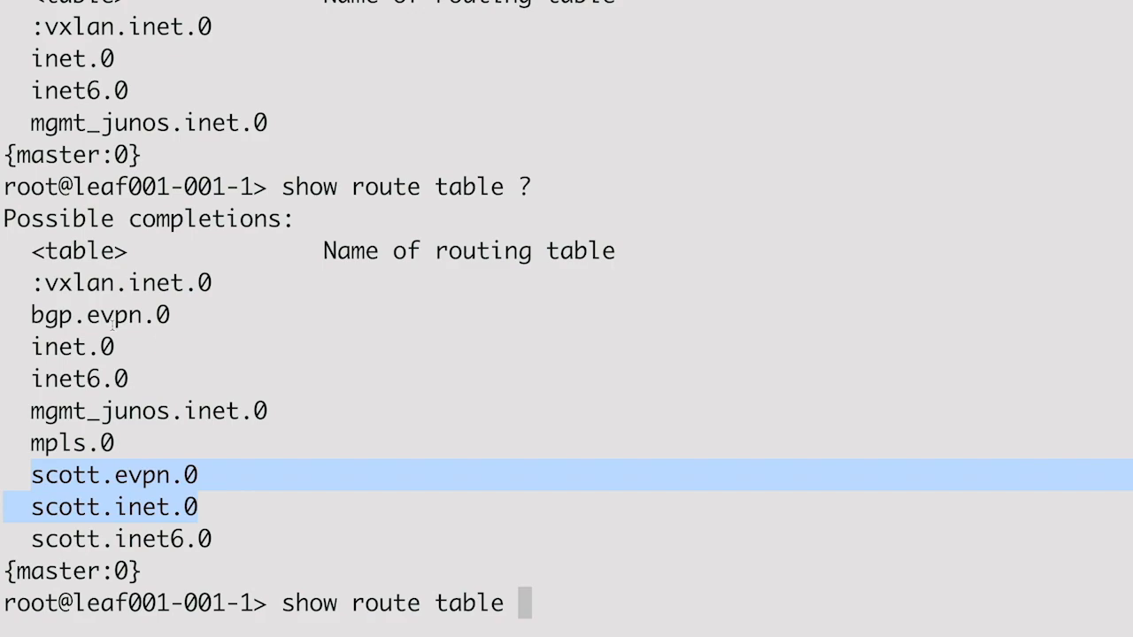
pyautogui.click(29, 316)
pyautogui.moveTo(28, 316); pyautogui.dragTo(188, 320)
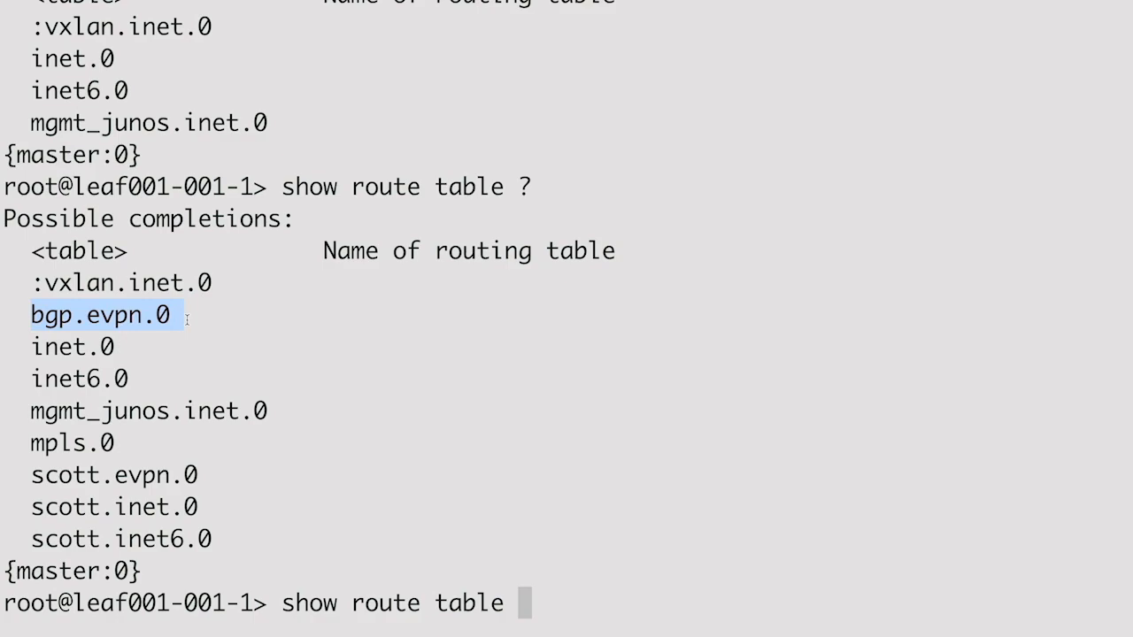
# Run show configuration routing-instances and highlight the new zone's routing options and its VNI.
pyautogui.press('Up')
pyautogui.press('Up')
pyautogui.press('Up')
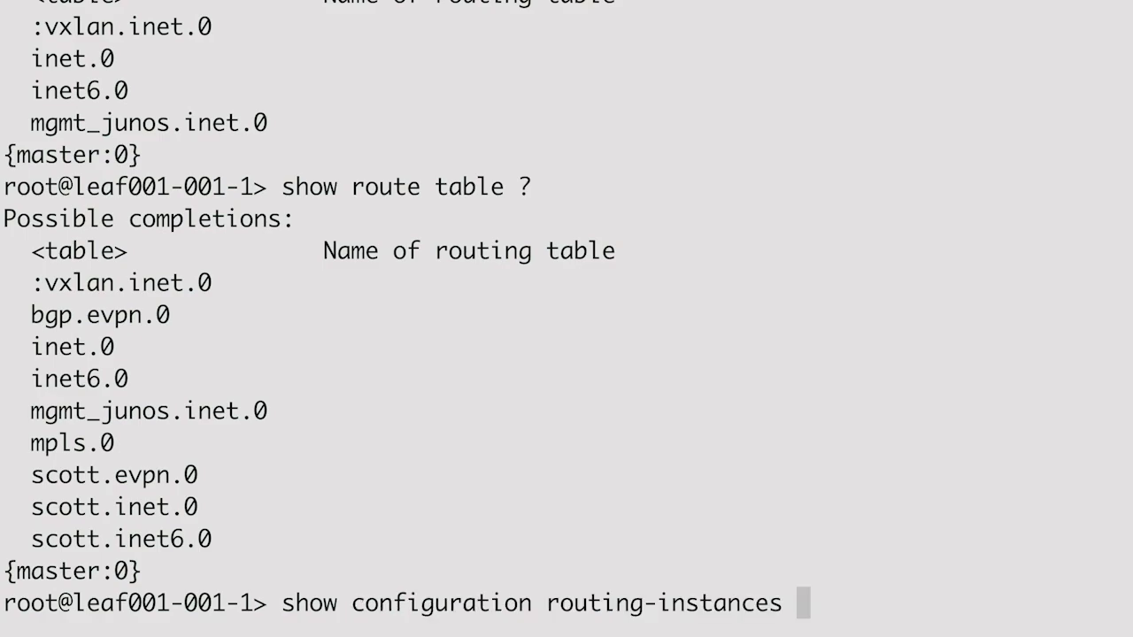
pyautogui.press('Return')
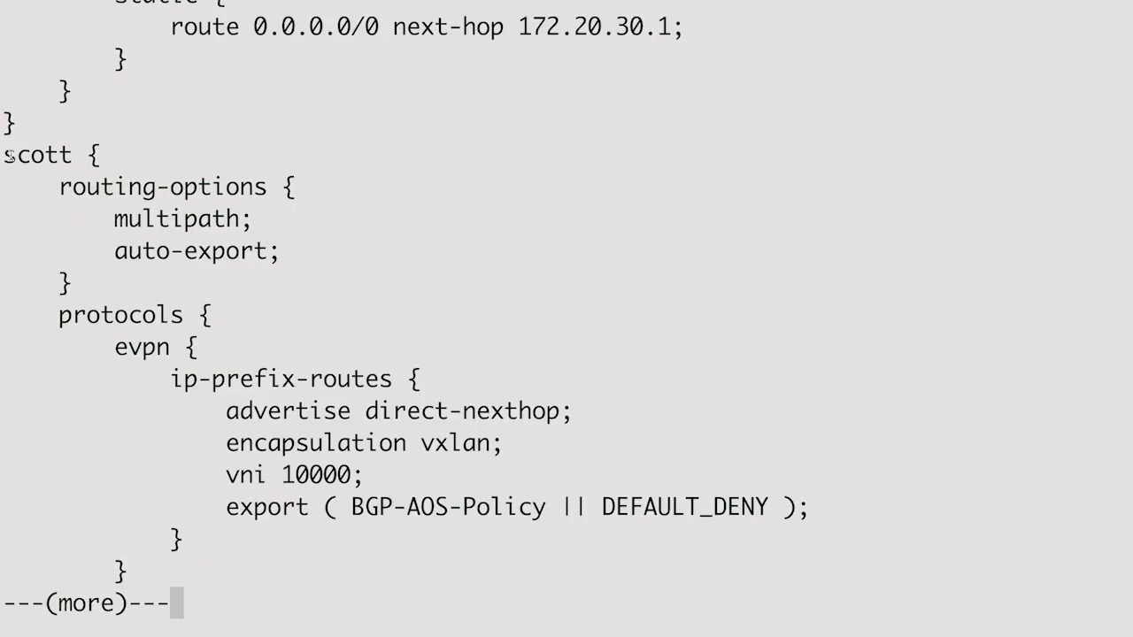
pyautogui.moveTo(4, 155); pyautogui.dragTo(284, 246)
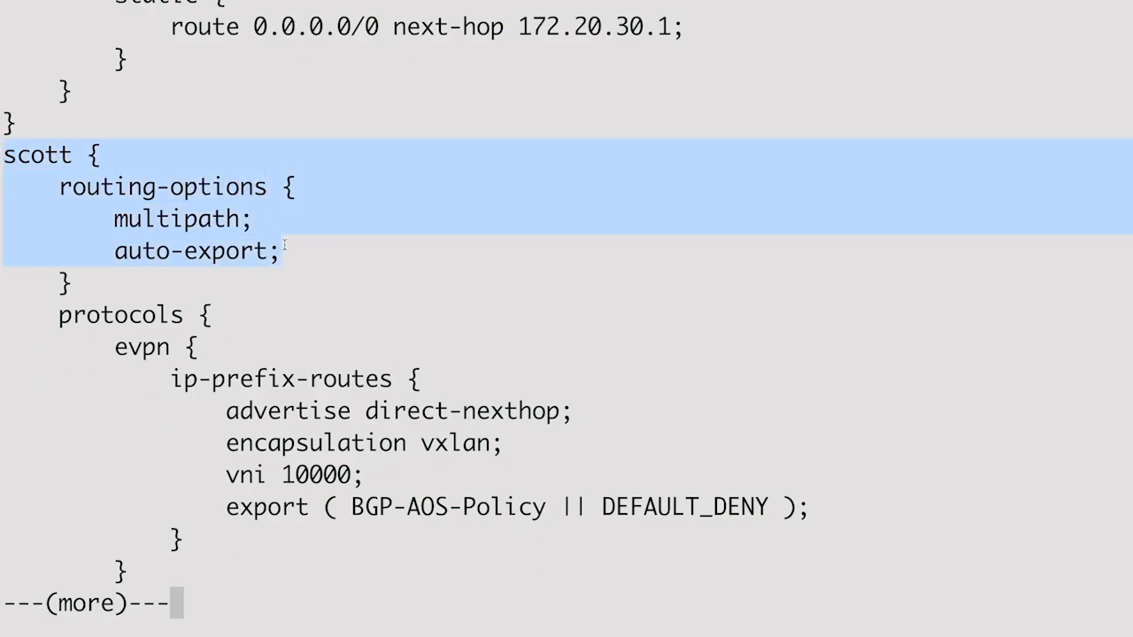
pyautogui.doubleClick(232, 476)
pyautogui.moveTo(314, 474); pyautogui.dragTo(349, 472)
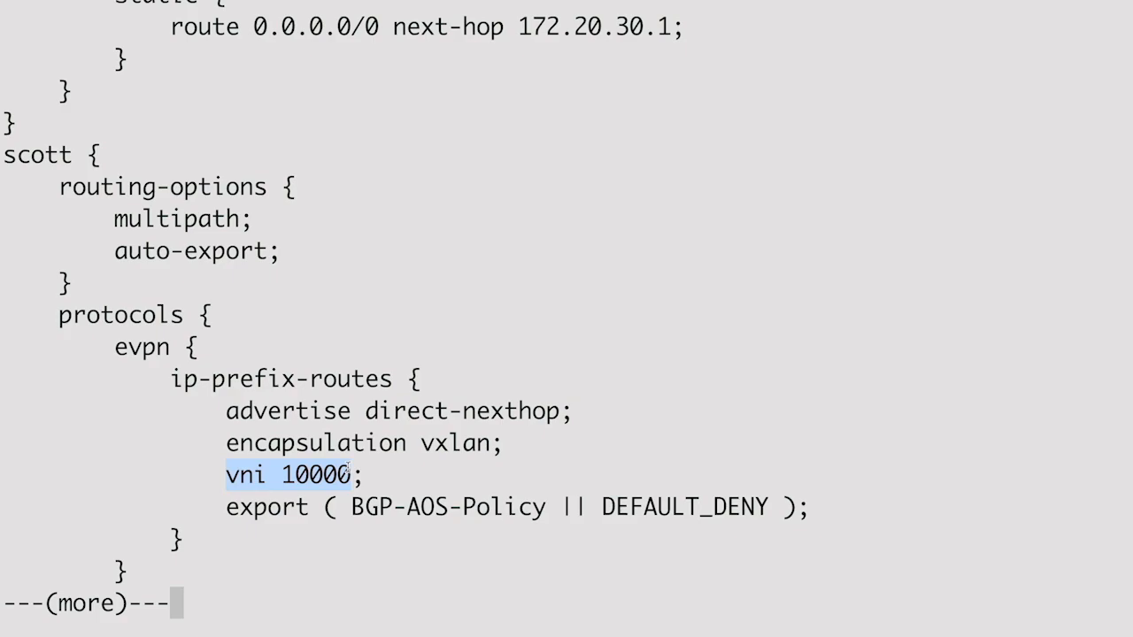
# Page through the rest of the routing-instances output and highlight the new VRF's target value.
pyautogui.press('Return')
pyautogui.press('Return')
pyautogui.press('Return')
pyautogui.press('Return')
pyautogui.press('Return')
pyautogui.press('Return')
pyautogui.press('Return')
pyautogui.press('Return')
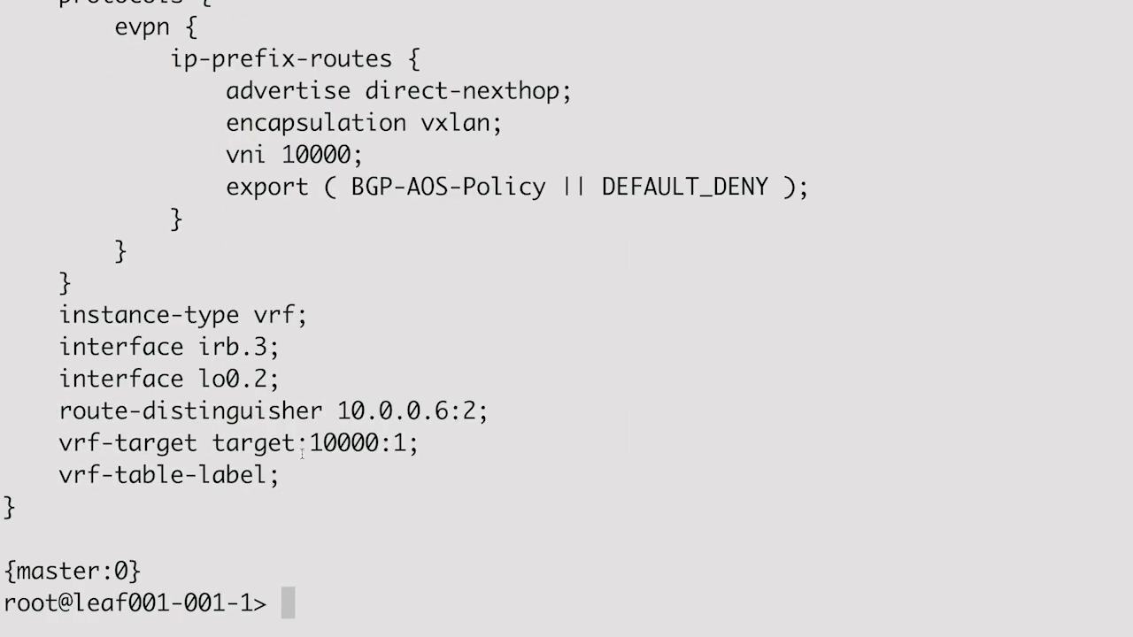
pyautogui.moveTo(304, 443); pyautogui.dragTo(399, 443)
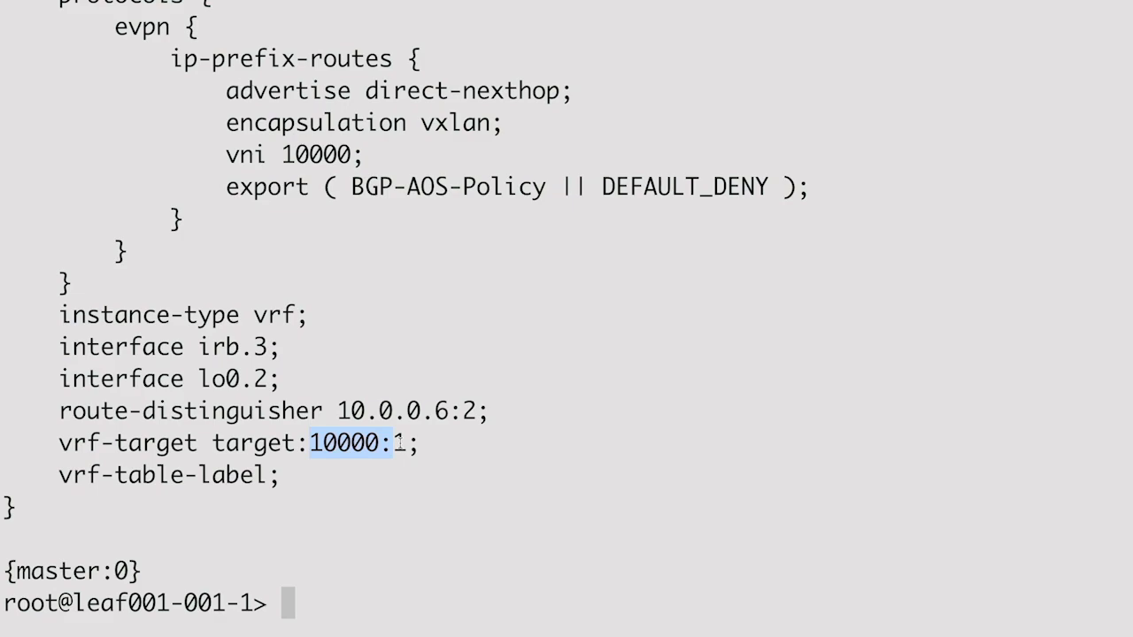
# Run show configuration vlans from the command history and highlight the vn3 VLAN block with its VXLAN settings.
pyautogui.press('Up')
pyautogui.press('Up')
pyautogui.press('Up')
pyautogui.press('Up')
pyautogui.press('Up')
pyautogui.press('Down')
pyautogui.press('Down')
pyautogui.press('Down')
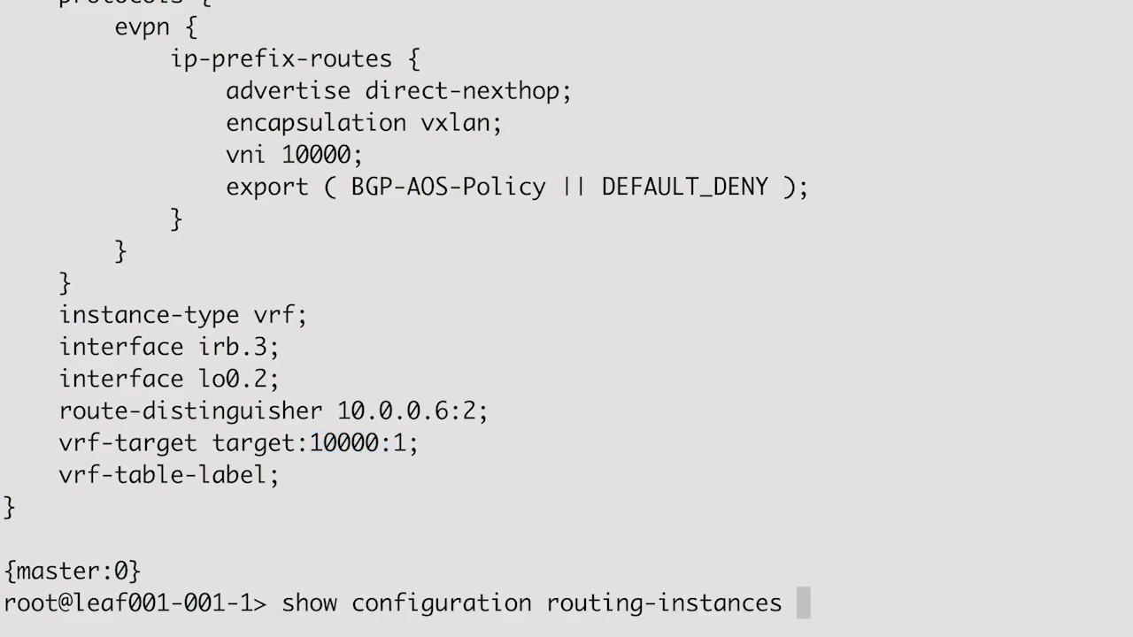
pyautogui.press('Return')
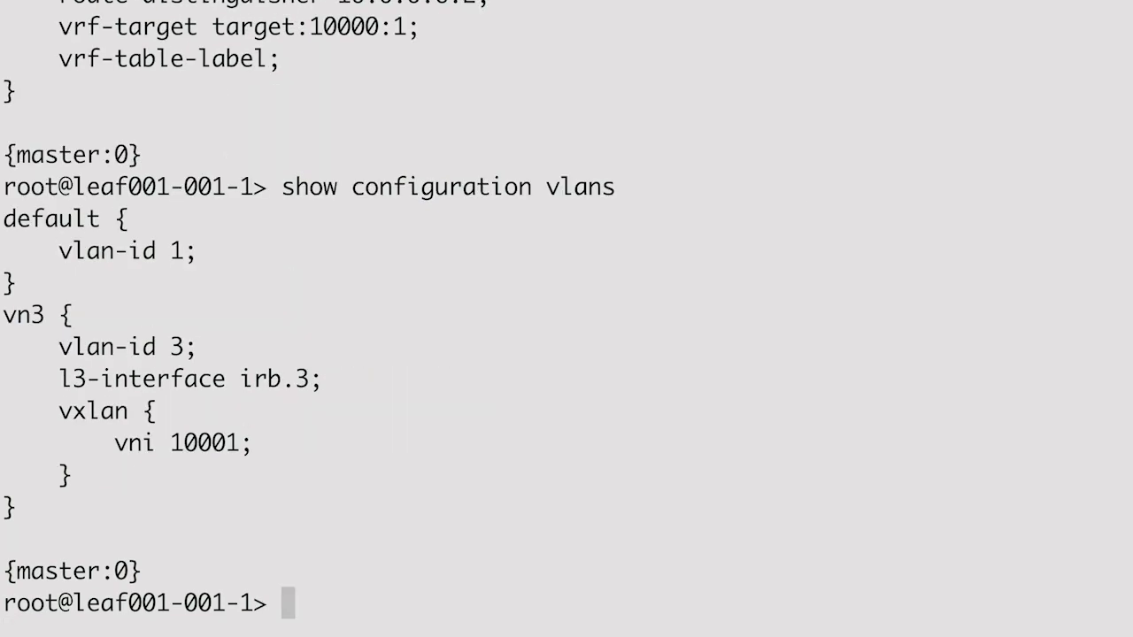
pyautogui.moveTo(2, 314); pyautogui.dragTo(259, 434)
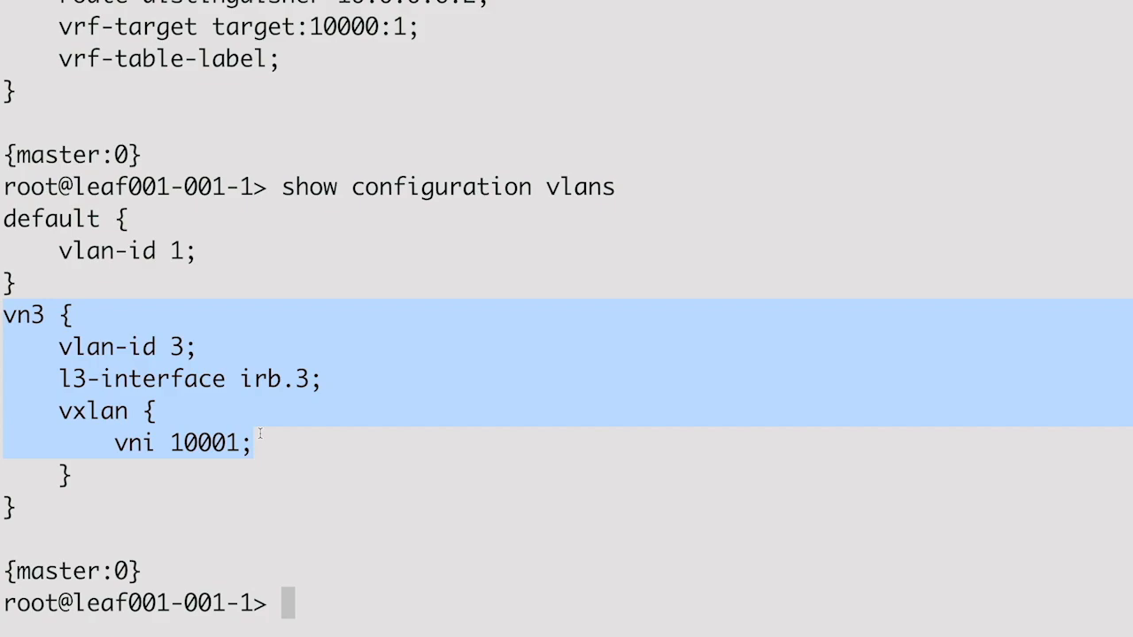
# Run show route table bgp.evpn.0 on the leaf, and switch back to the AOS blueprint dashboard.
pyautogui.write('show rou')
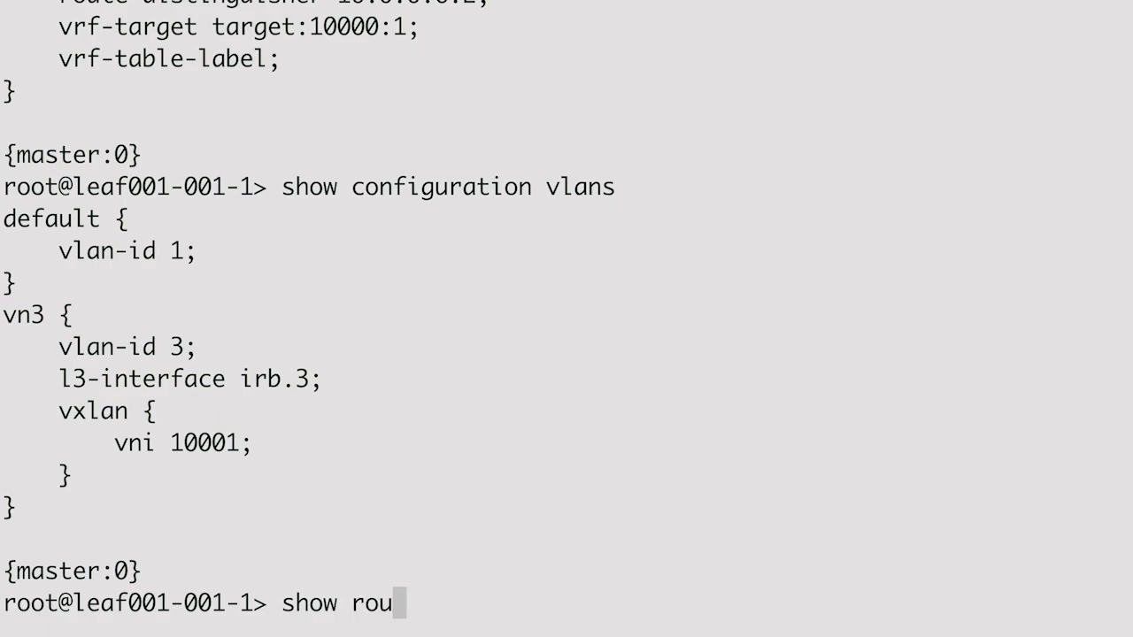
pyautogui.write('te table bgp.evpn.0')
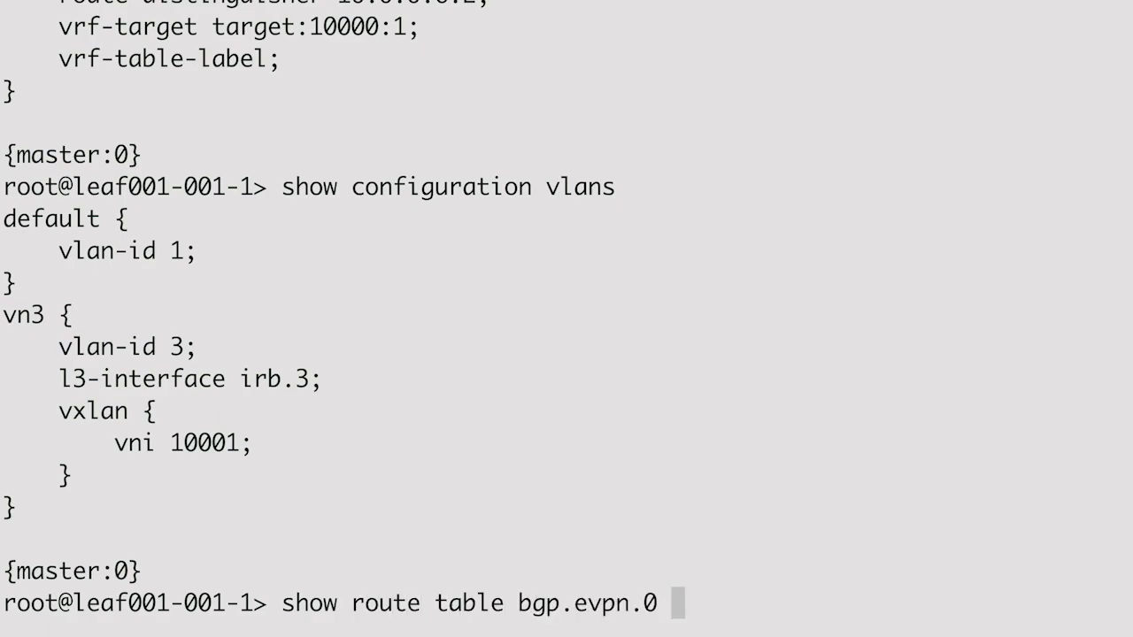
pyautogui.press('Return')
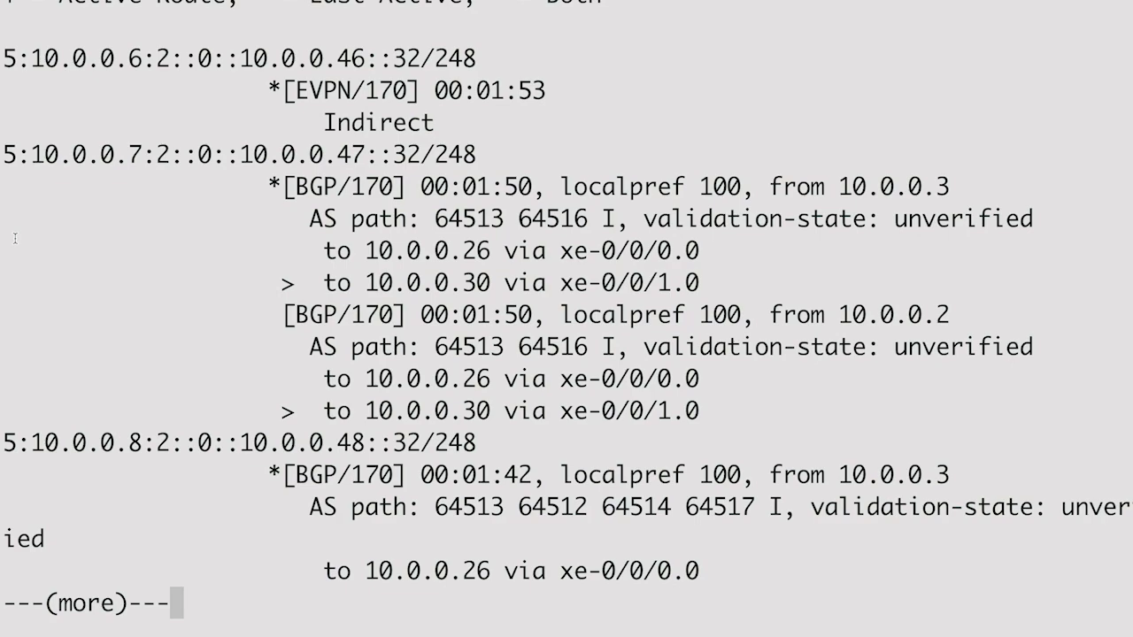
pyautogui.hotkey('ctrl', 'Left')
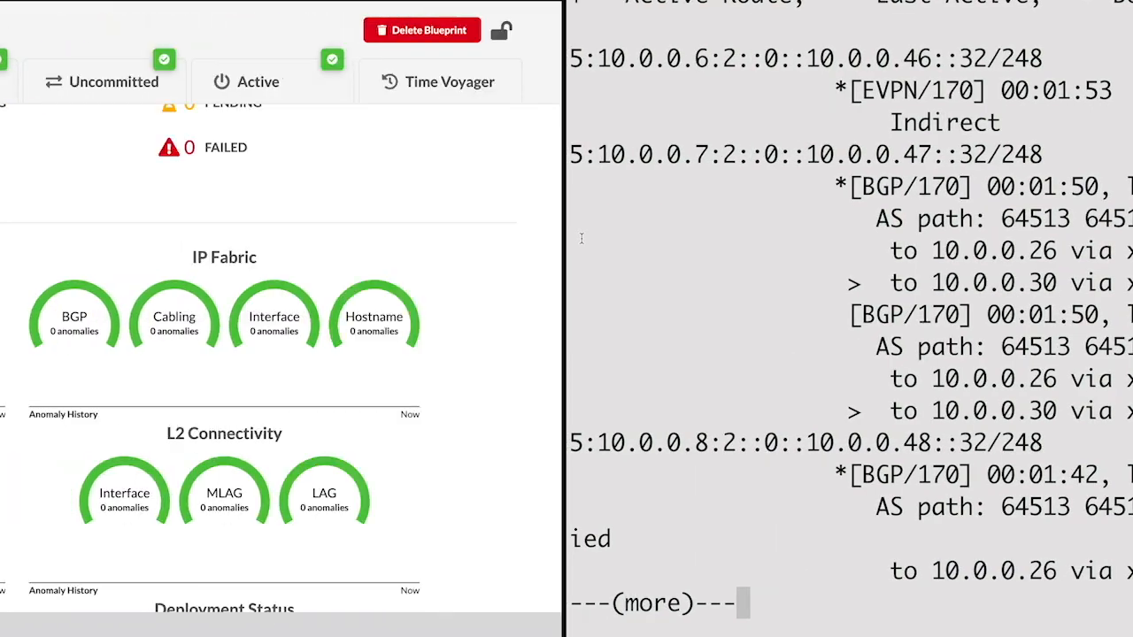
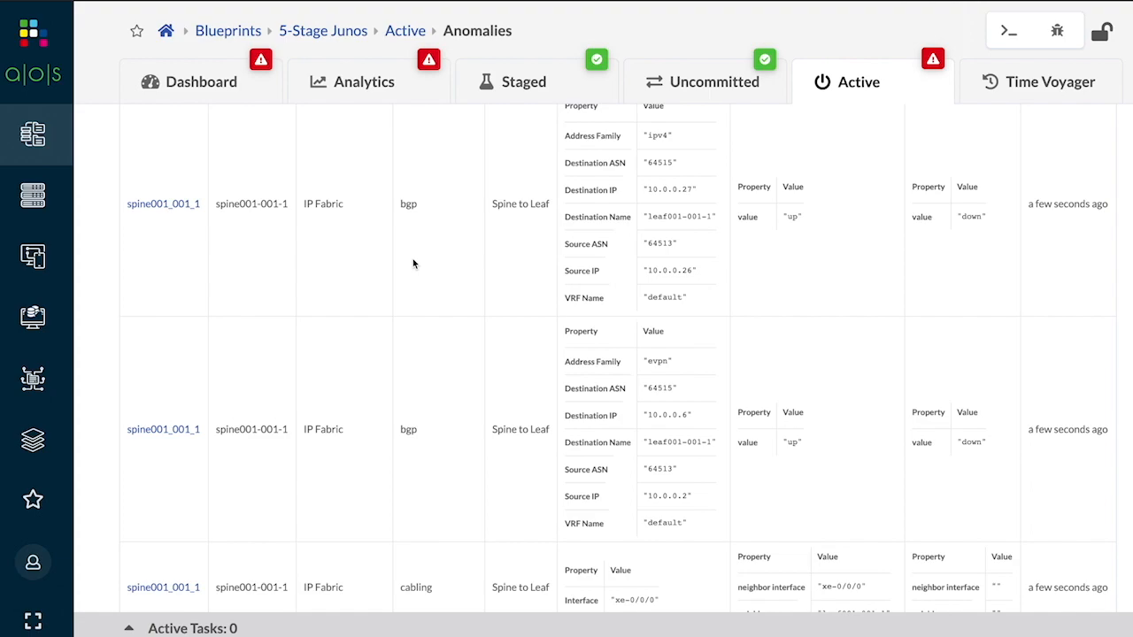
# Review the active blueprint's anomalies list, comparing expected and actual values for BGP, cabling and route entries.
pyautogui.scroll(-4, 547, 352)
pyautogui.scroll(-3, 549, 425)
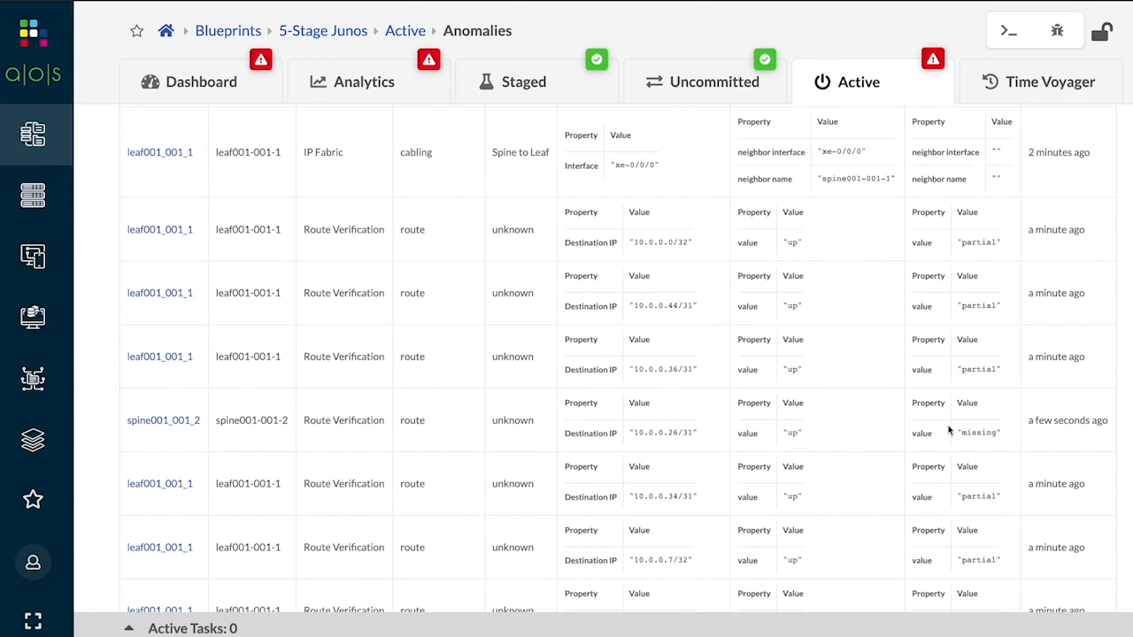
pyautogui.scroll(-5, 934, 452)
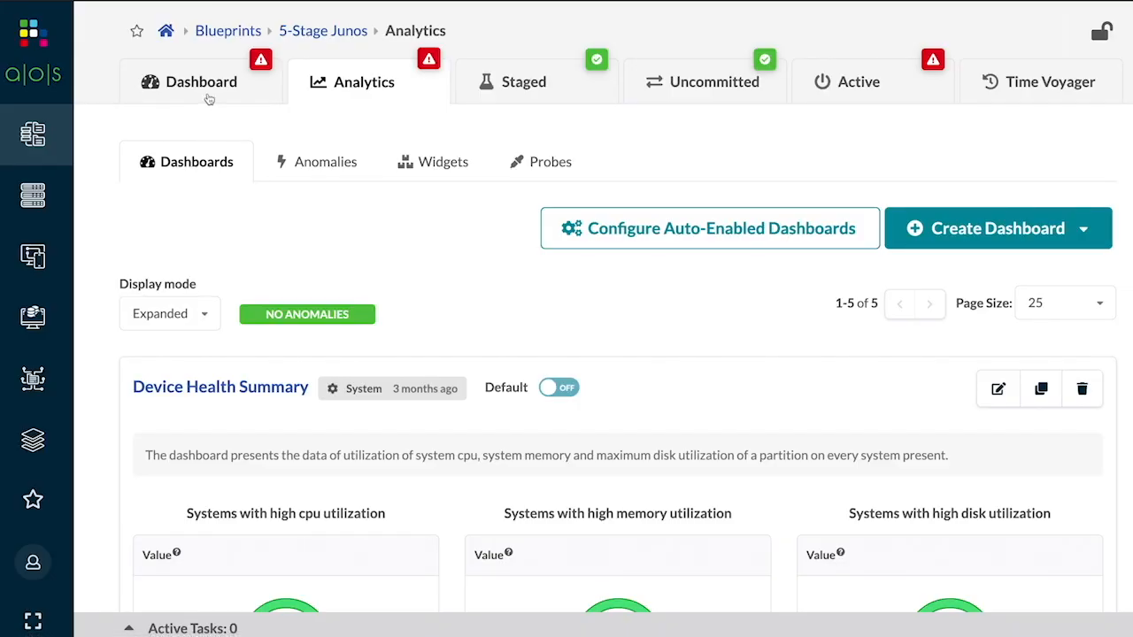
# Open the blueprint dashboard and check the anomaly gauges from All Probes and IP Fabric down to Deployment Status.
pyautogui.click(209, 99)
pyautogui.scroll(-2, 223, 372)
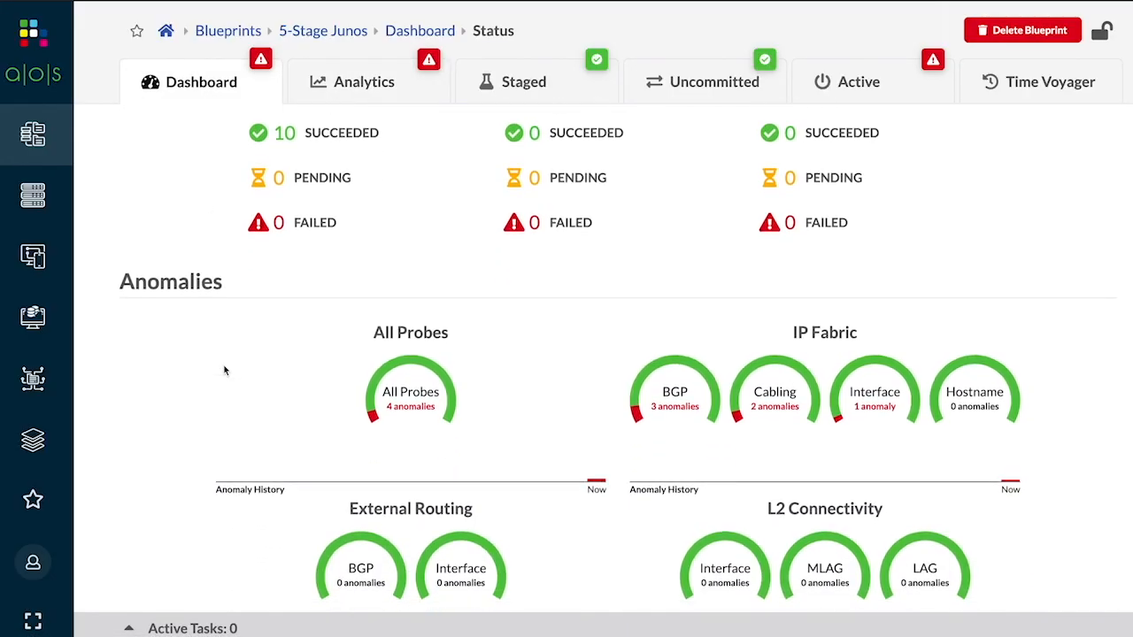
pyautogui.scroll(-2, 224, 370)
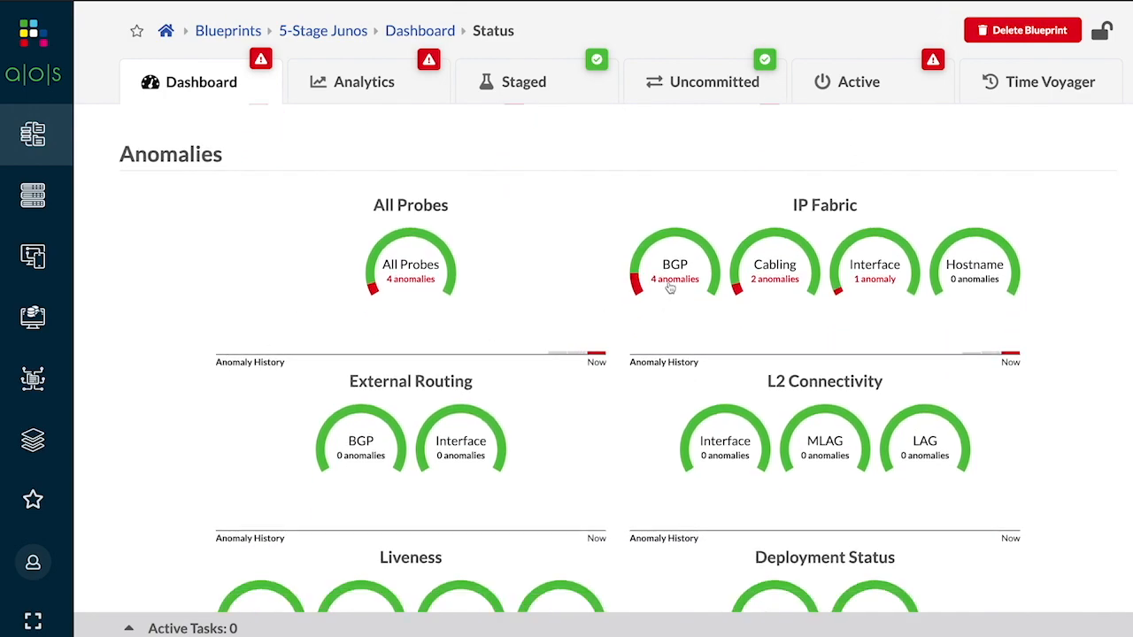
pyautogui.scroll(-1, 639, 381)
pyautogui.scroll(-1, 639, 381)
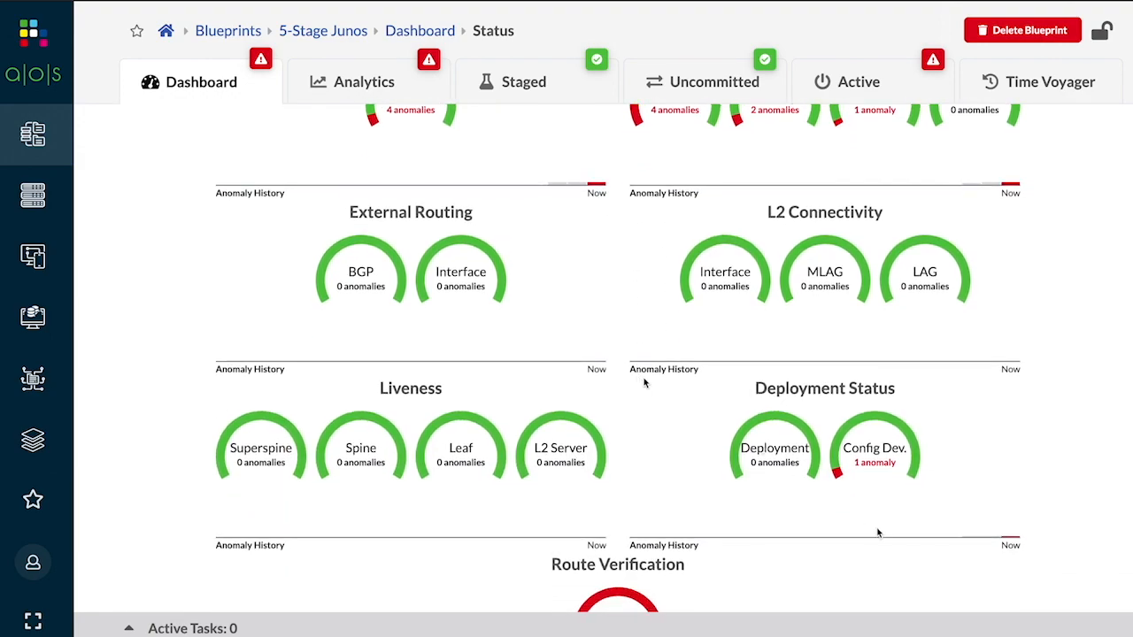
# Open the actual device configuration from the Config Deviation anomaly and search it for "dis".
pyautogui.click(865, 476)
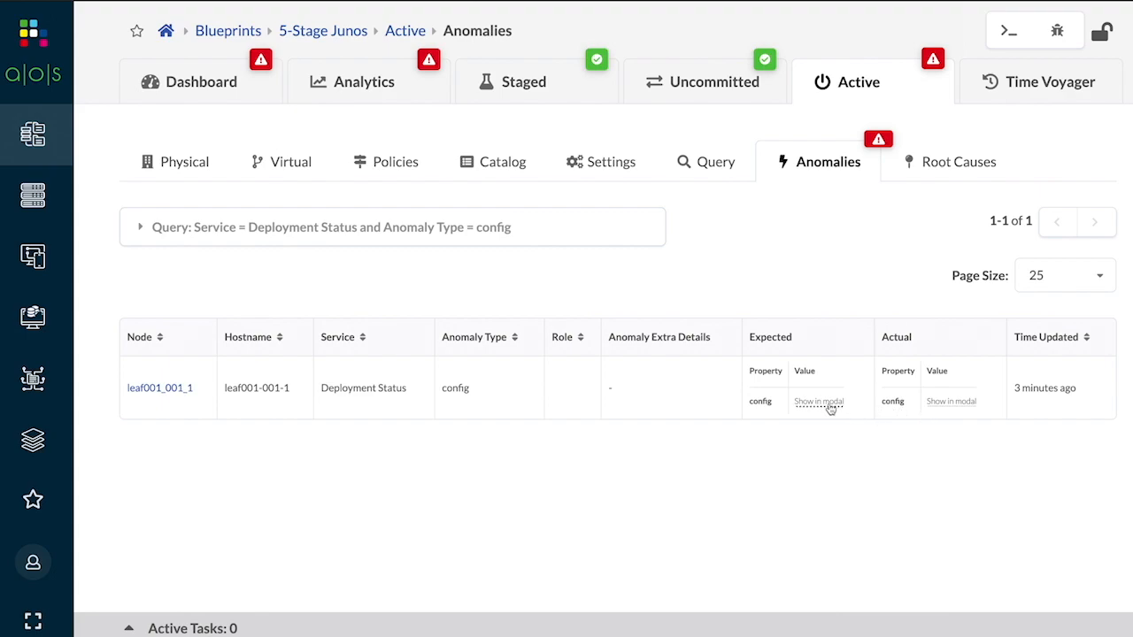
pyautogui.click(942, 403)
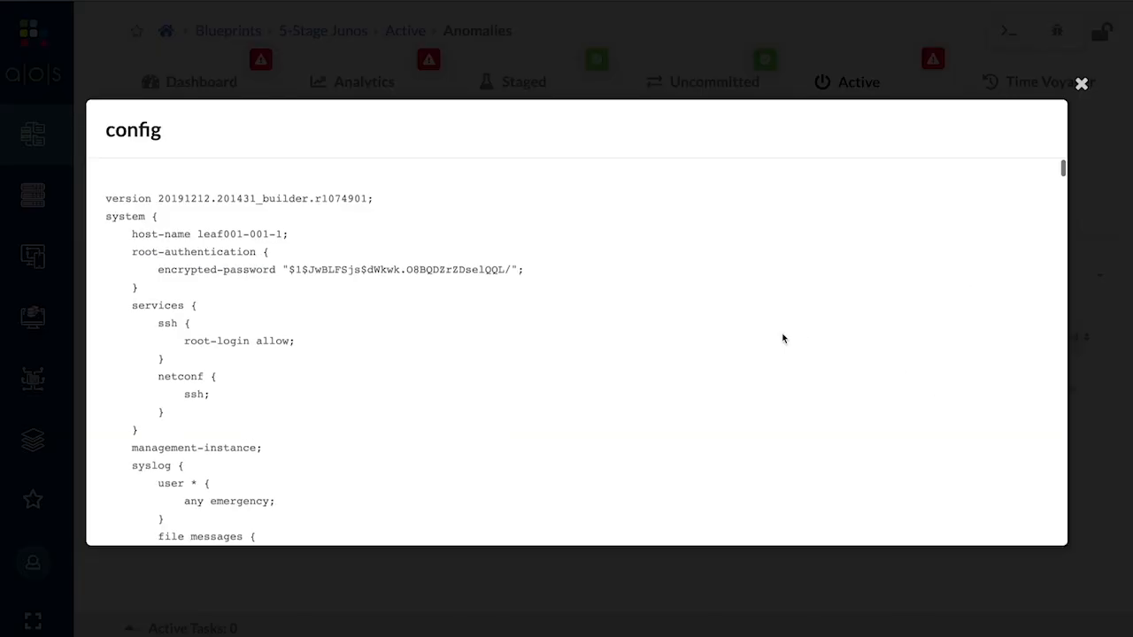
pyautogui.scroll(-1, 783, 338)
pyautogui.hotkey('ctrl', 'f')
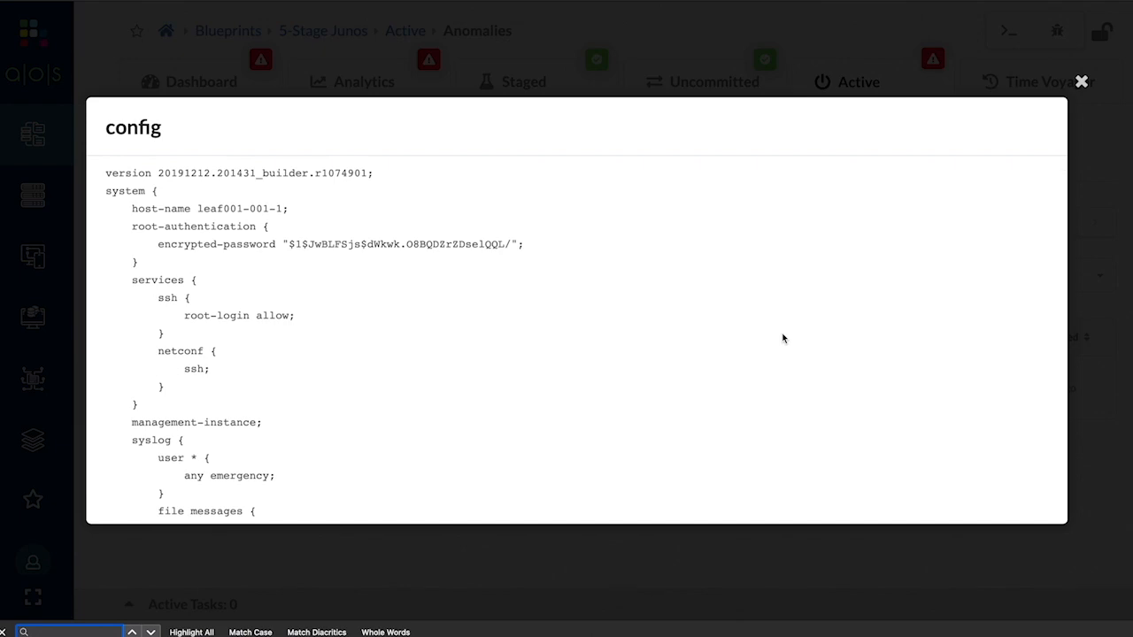
pyautogui.write('dis')
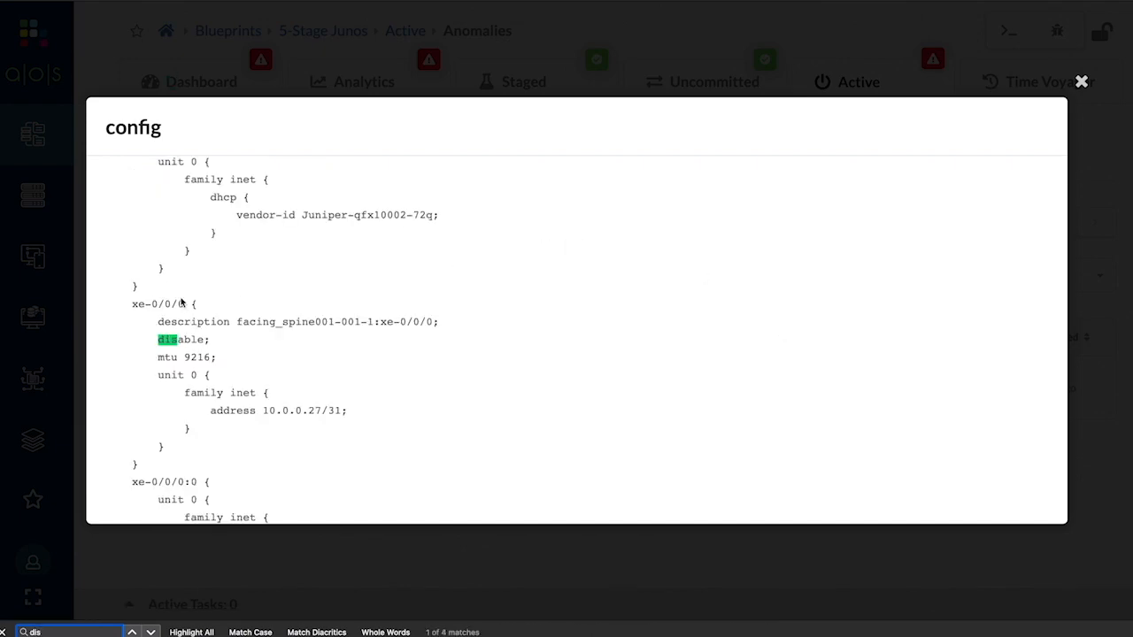
# Highlight the xe-0/0/0 interface block and its disable statement, and close the configuration view.
pyautogui.moveTo(129, 303); pyautogui.dragTo(376, 445)
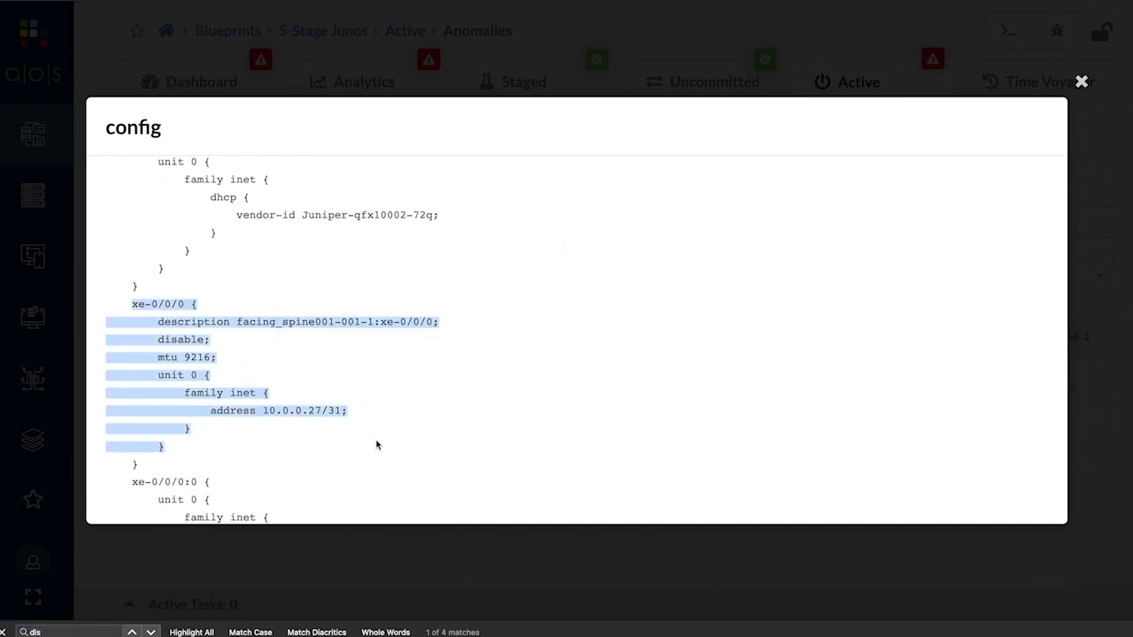
pyautogui.click(376, 445)
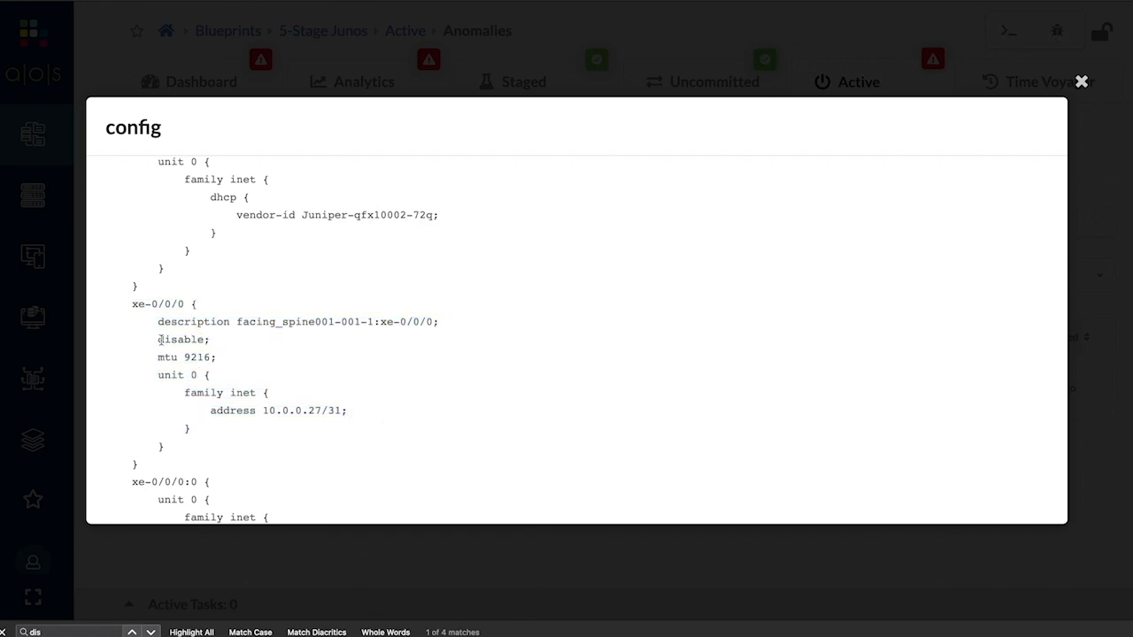
pyautogui.moveTo(158, 339); pyautogui.dragTo(212, 342)
pyautogui.click(1081, 83)
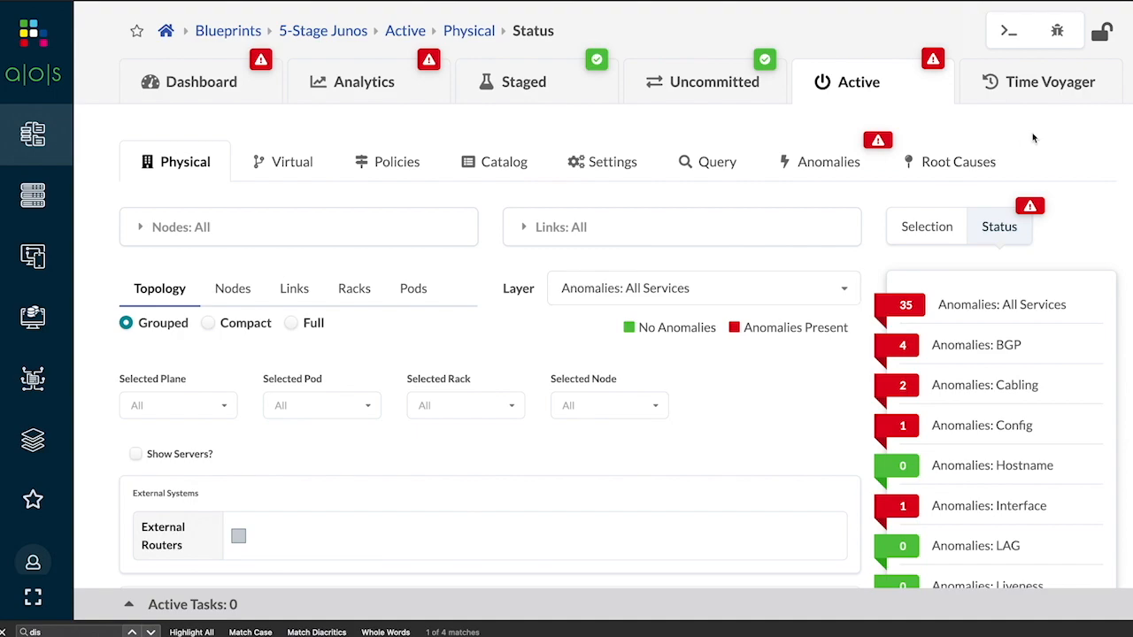
# Roll back the staged blueprint to the "remove GW" revision in Time Voyager.
pyautogui.click(1070, 88)
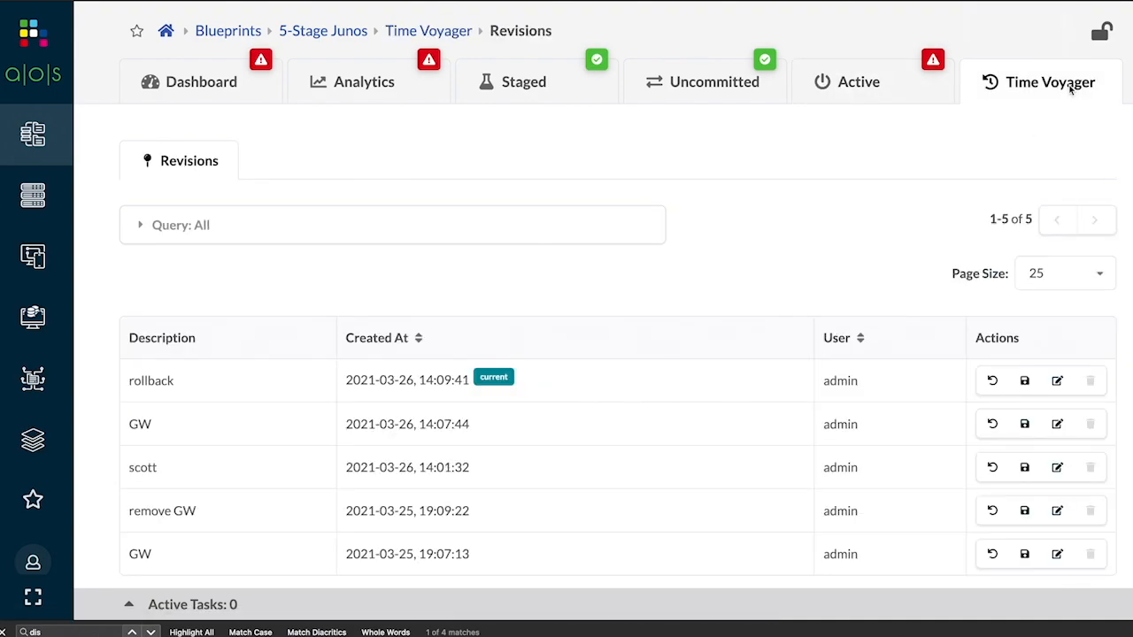
pyautogui.scroll(-1, 756, 281)
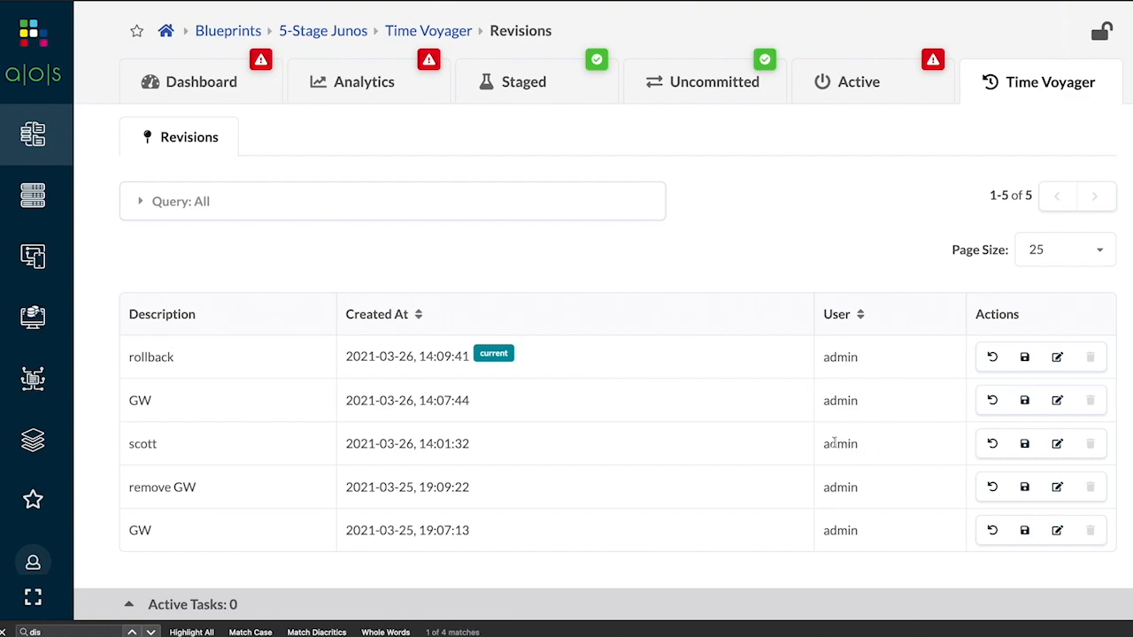
pyautogui.click(992, 487)
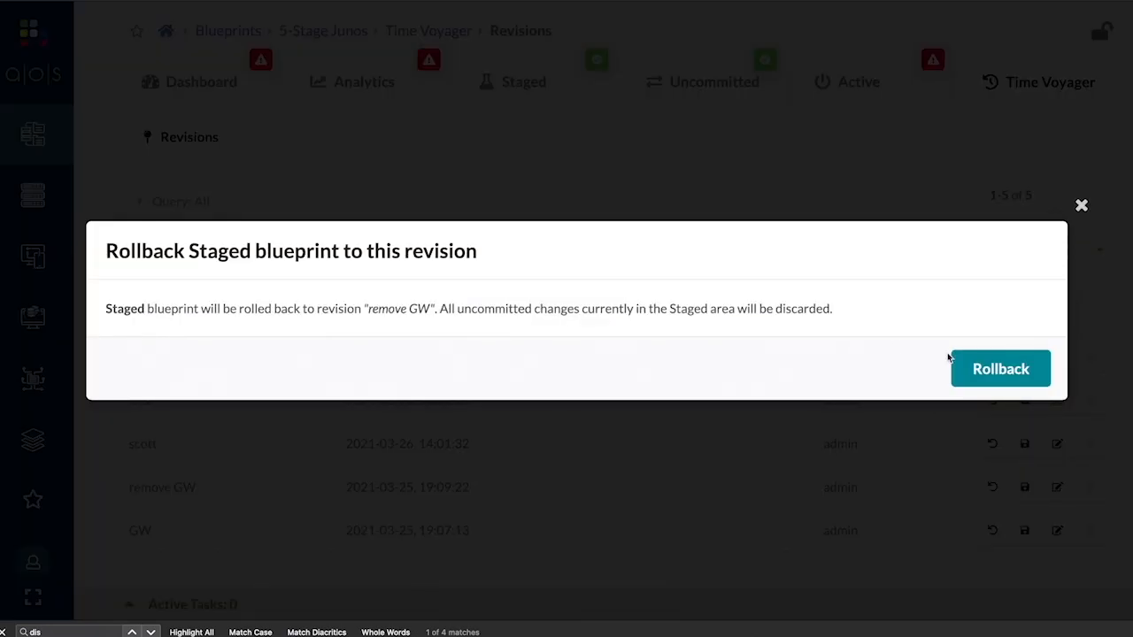
pyautogui.click(999, 370)
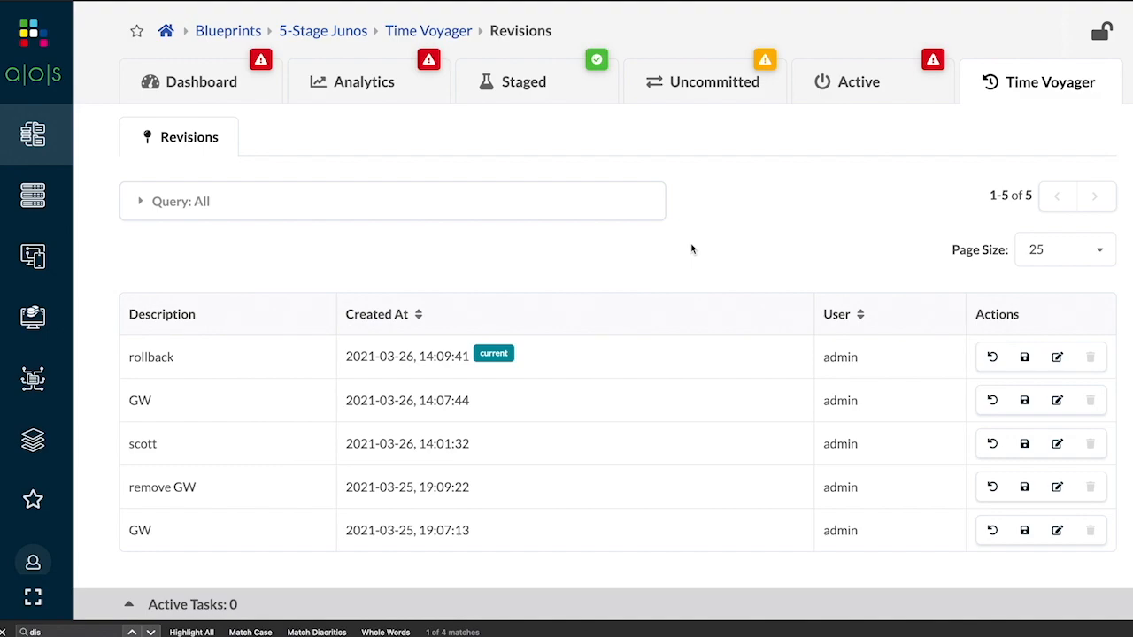
# Commit the rolled-back changes to the active blueprint with the revision description "full rollback".
pyautogui.click(711, 92)
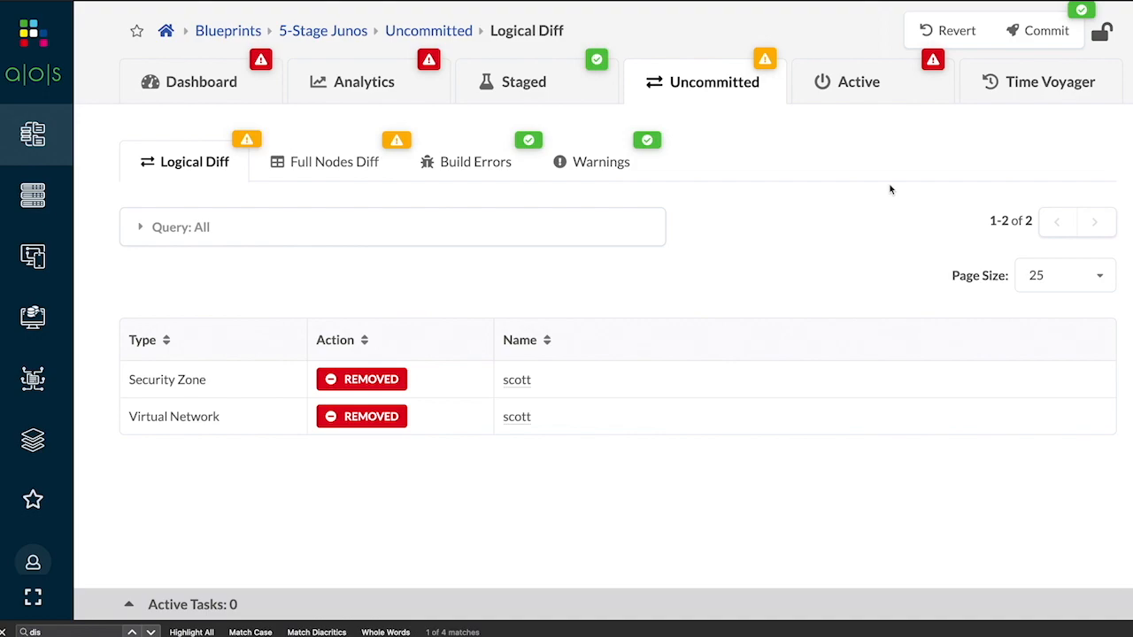
pyautogui.click(1042, 35)
pyautogui.click(623, 336)
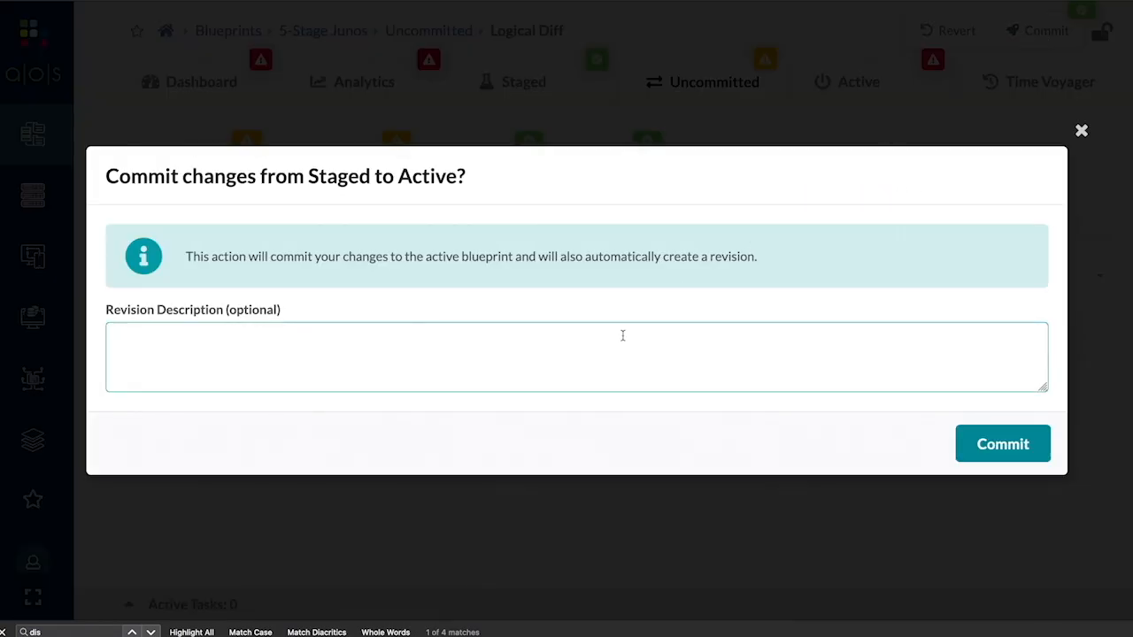
pyautogui.write('full rollback')
pyautogui.click(1019, 446)
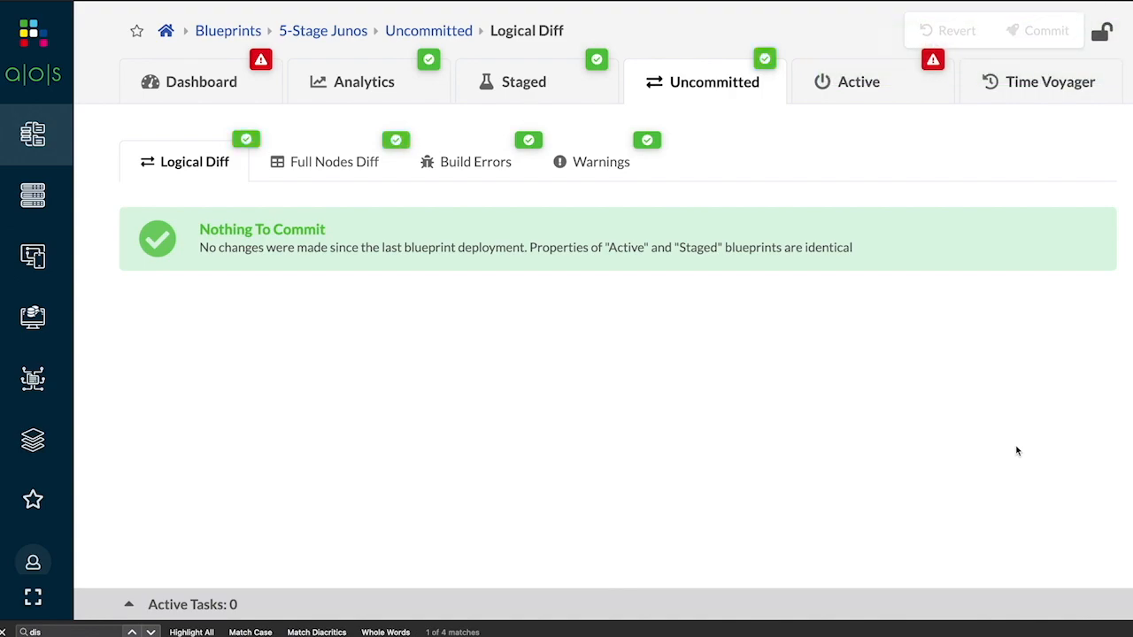
# Check the staged blueprint's virtual networks and security zones lists.
pyautogui.click(522, 94)
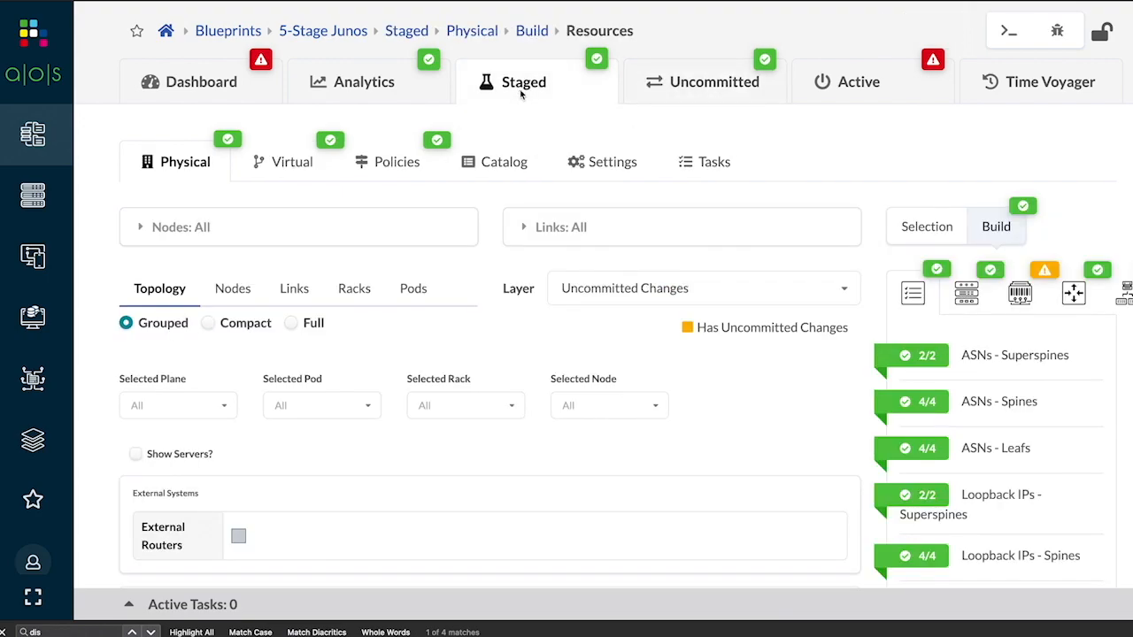
pyautogui.click(299, 168)
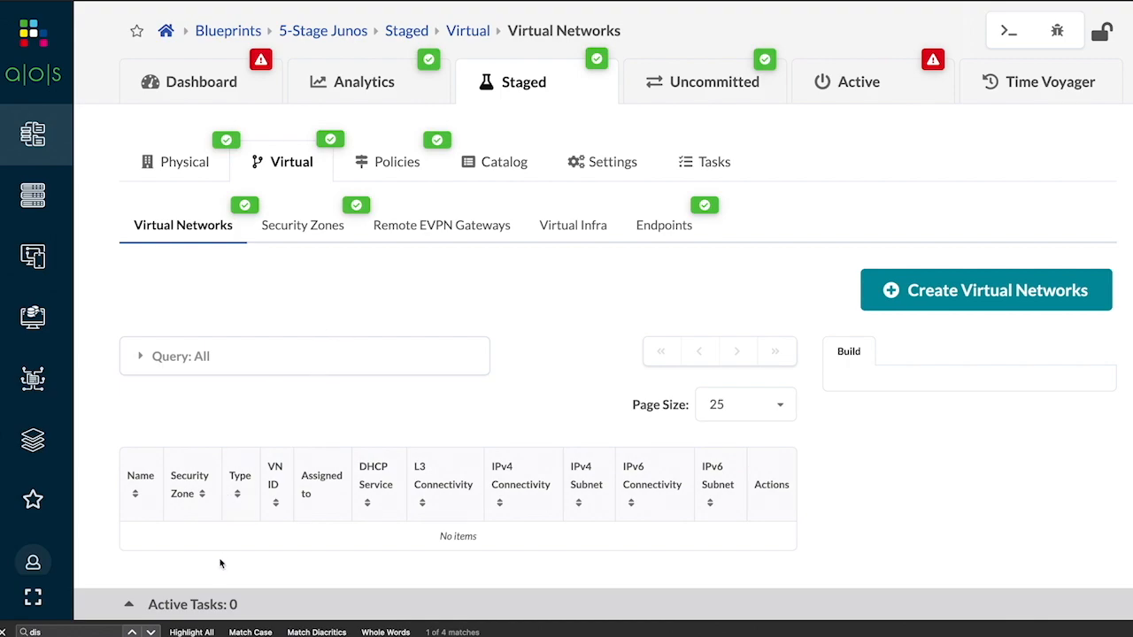
pyautogui.click(325, 217)
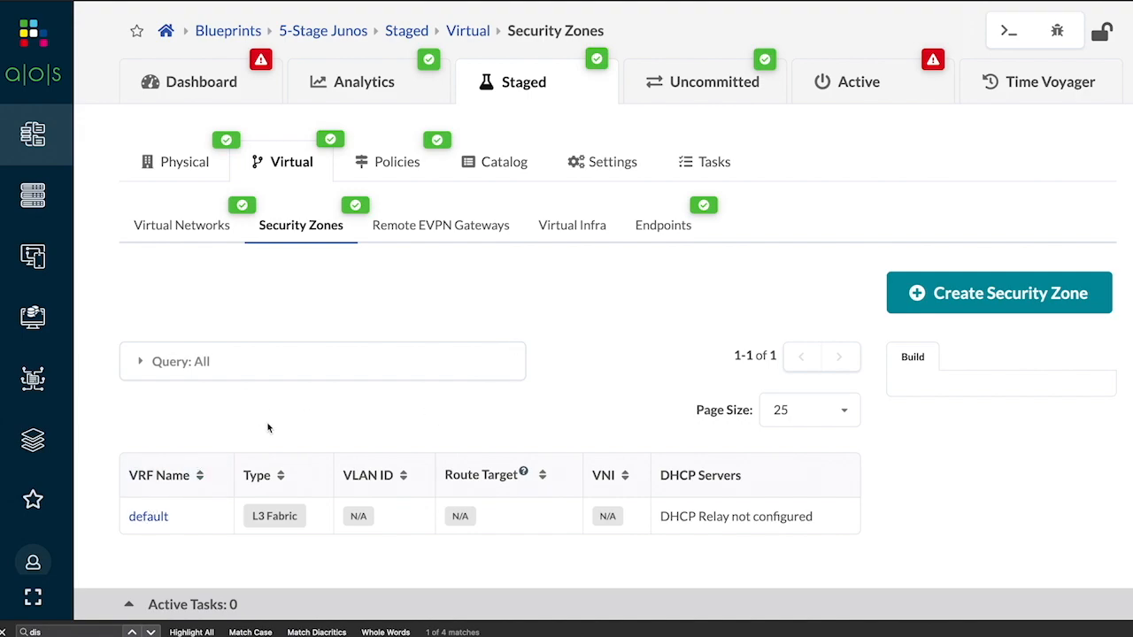
# Switch to the leaf001-001-1 terminal and run show route table bgp.evpn.0 from the command history.
pyautogui.press('super+Tab')
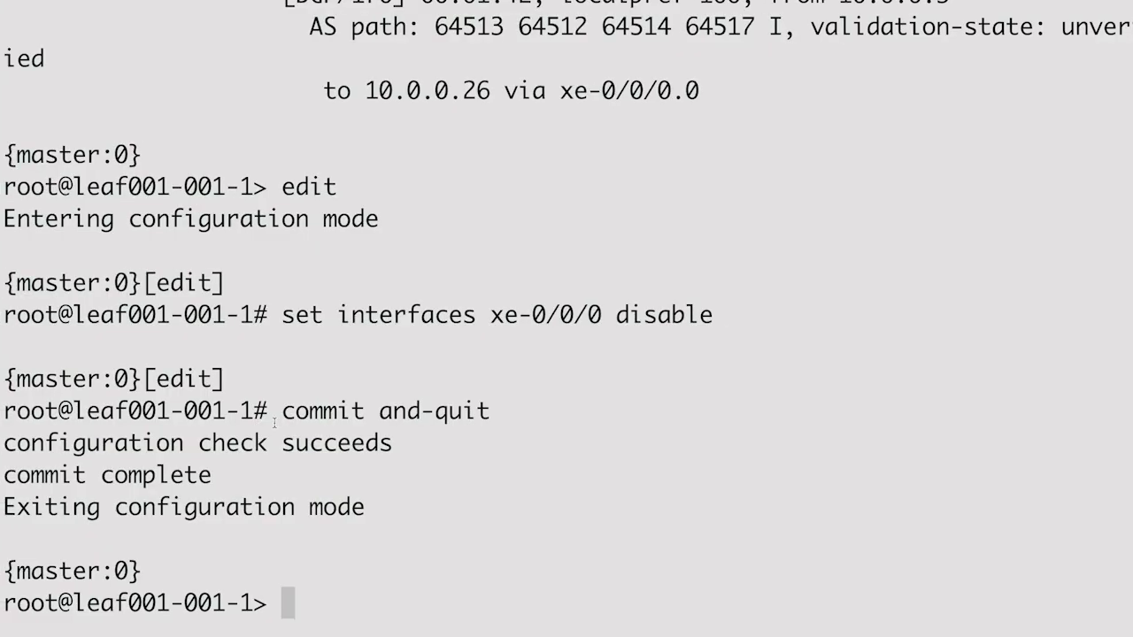
pyautogui.press('Up')
pyautogui.press('Up')
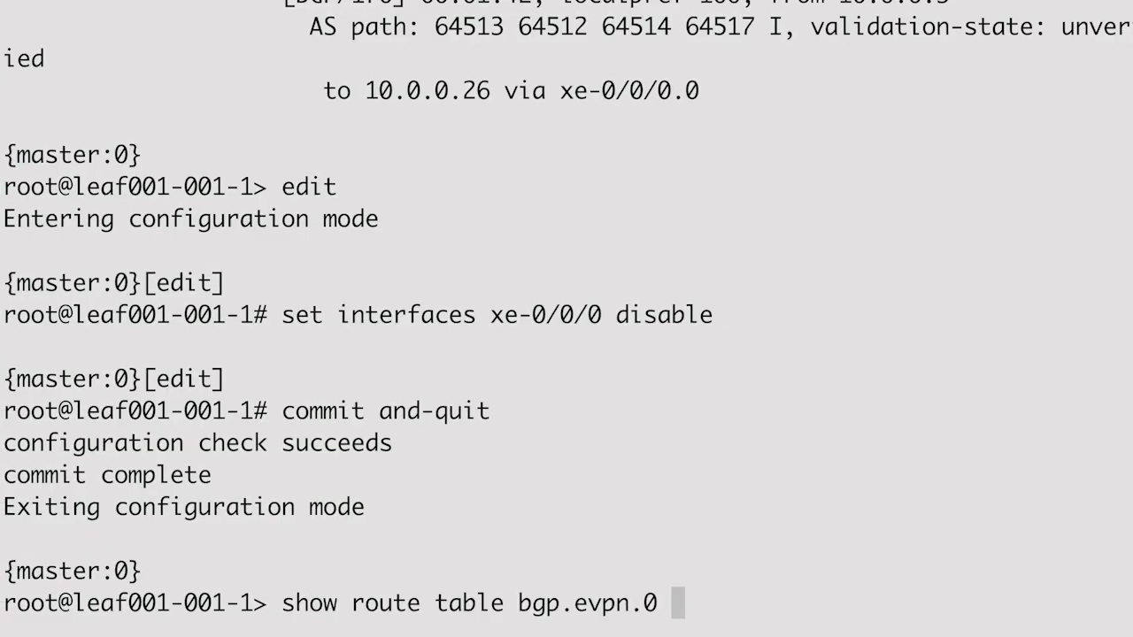
pyautogui.press('Return')
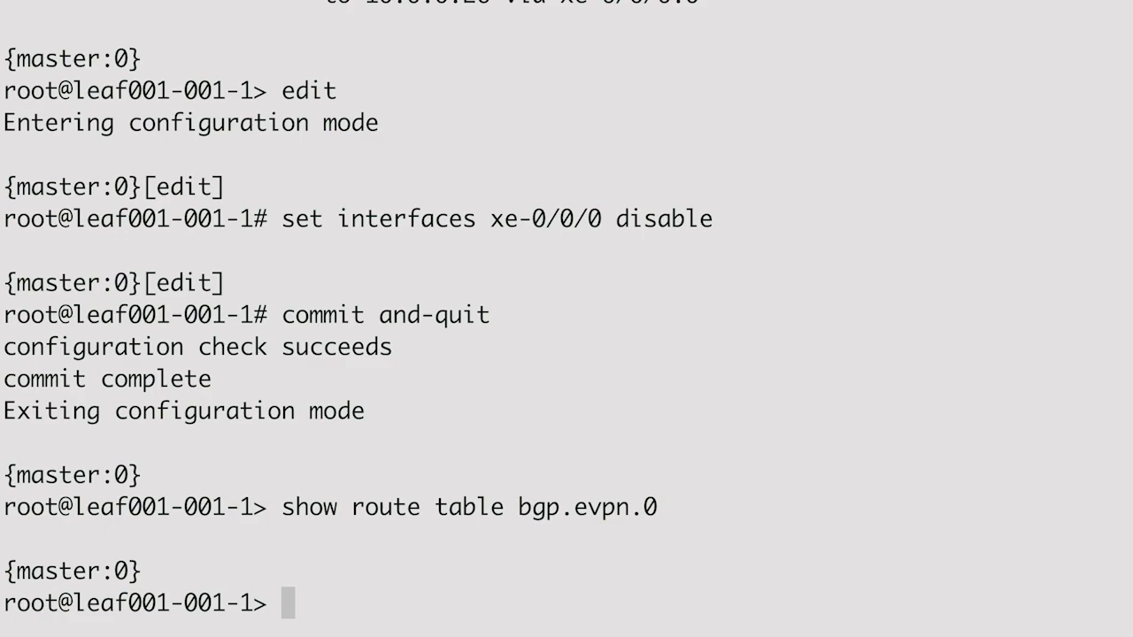
# Run show configuration vlans from the command history on the leaf switch.
pyautogui.press('Up')
pyautogui.press('Up')
pyautogui.press('Up')
pyautogui.press('Up')
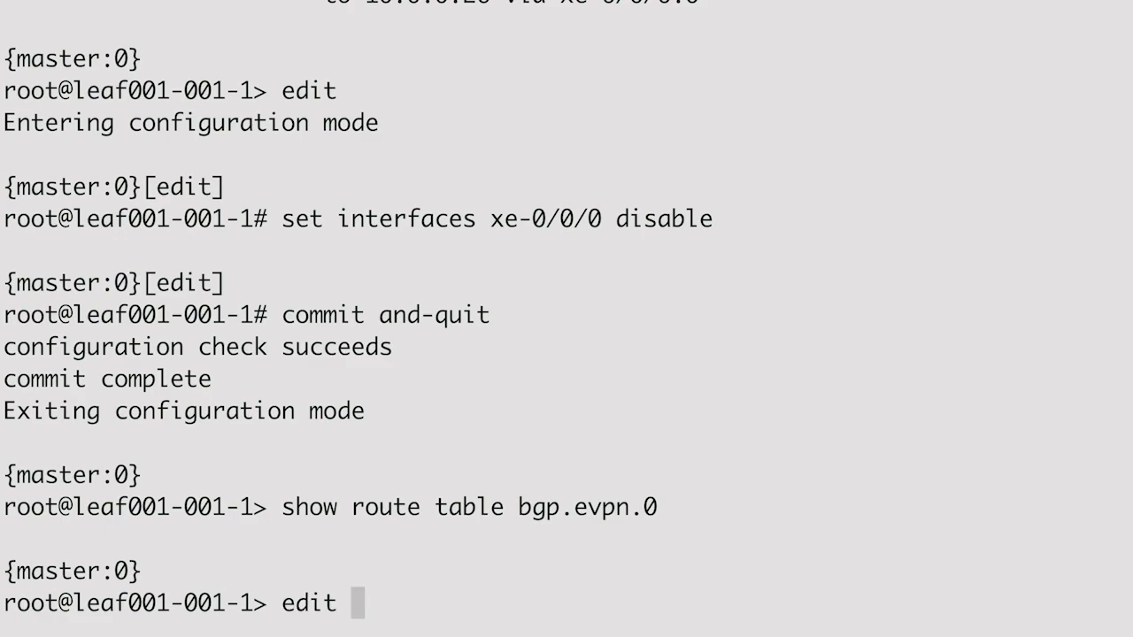
pyautogui.press('Return')
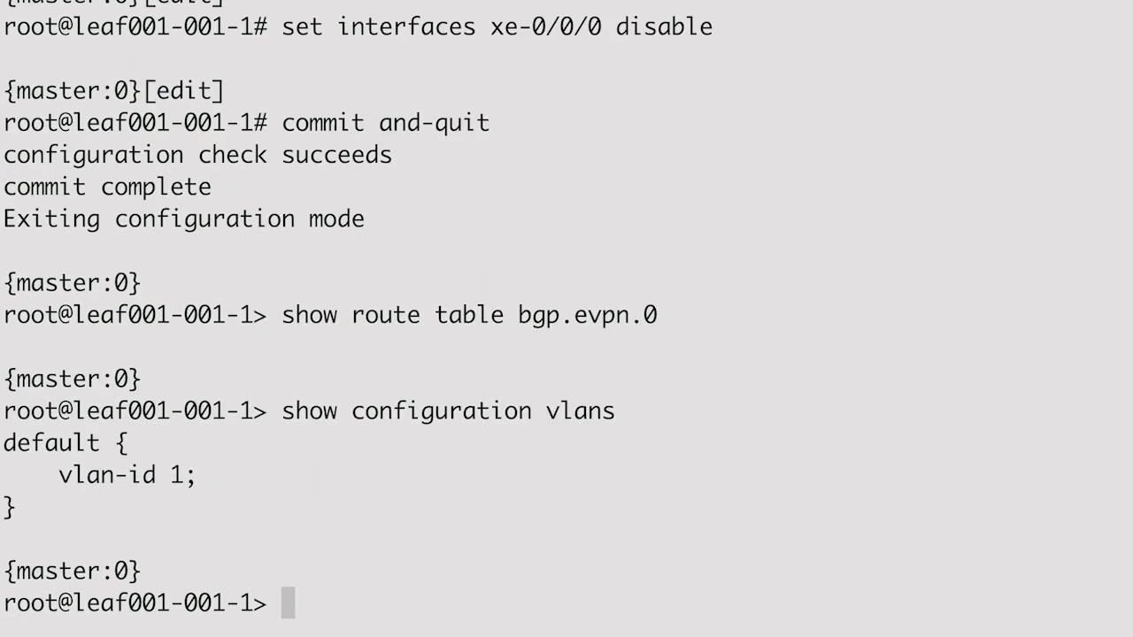
# Run show configuration routing-instances from the command history on the leaf switch.
pyautogui.press('Up')
pyautogui.press('Up')
pyautogui.press('Up')
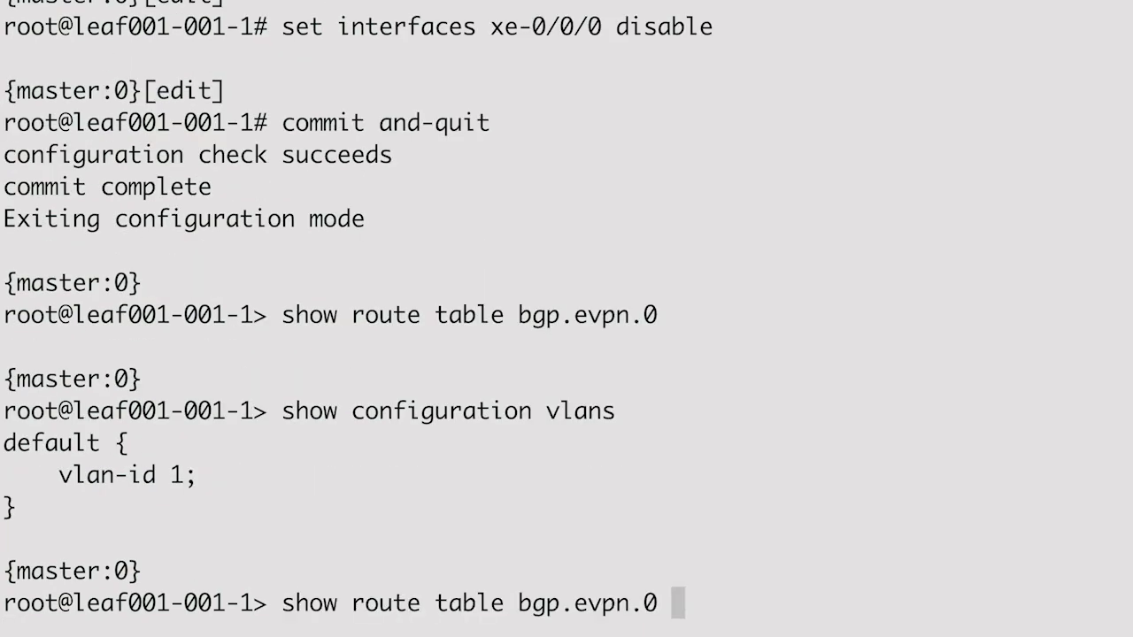
pyautogui.press('Down')
pyautogui.press('Down')
pyautogui.press('Up')
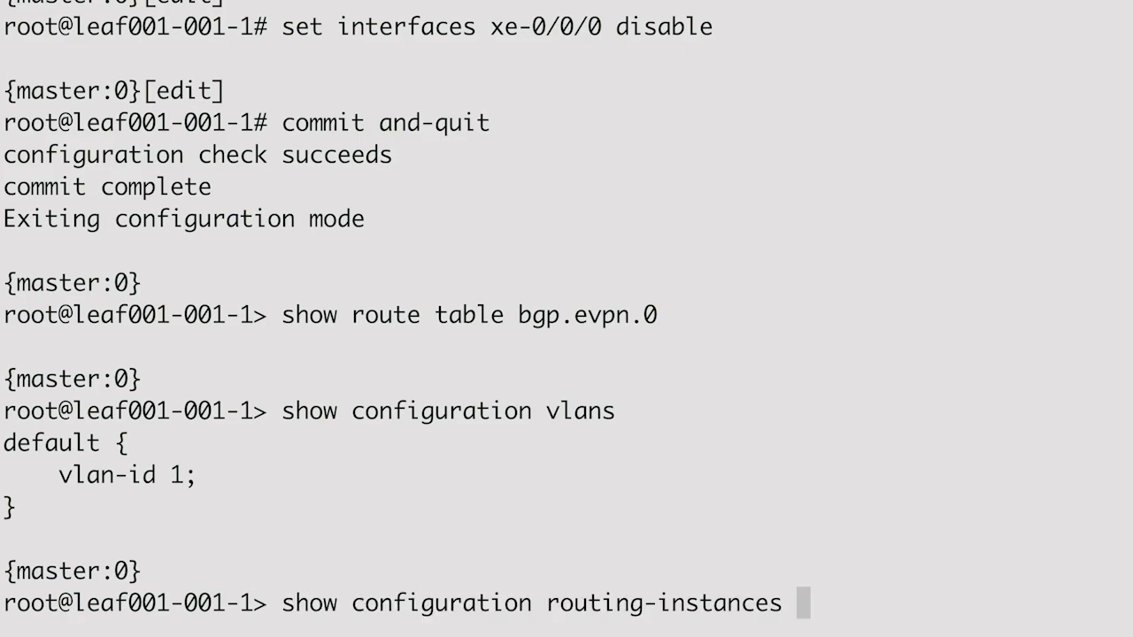
pyautogui.press('Return')
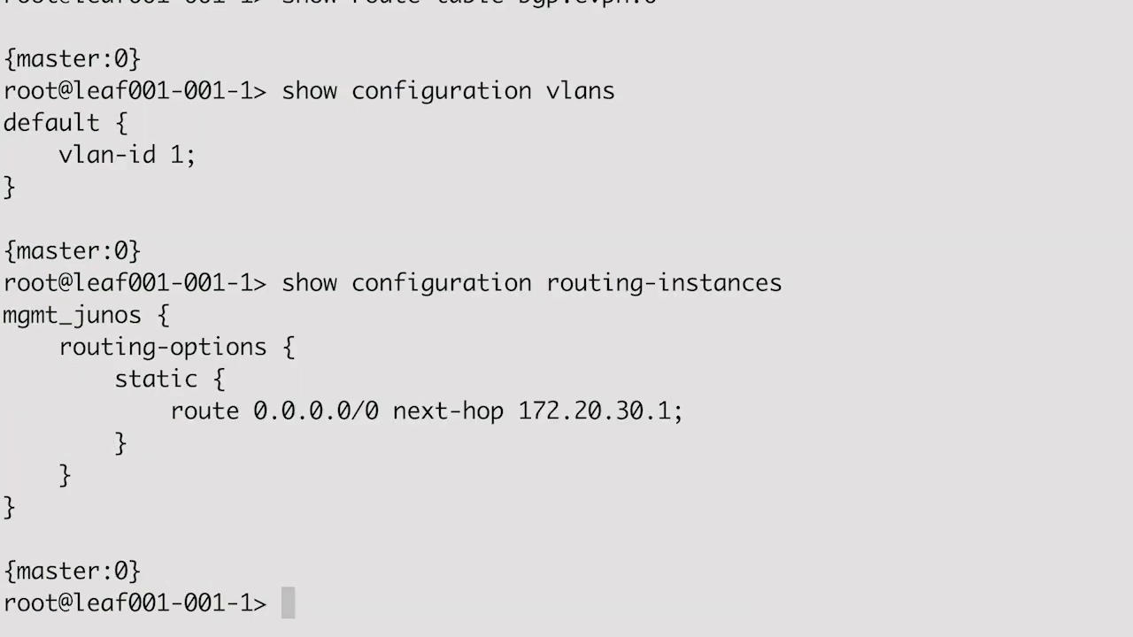